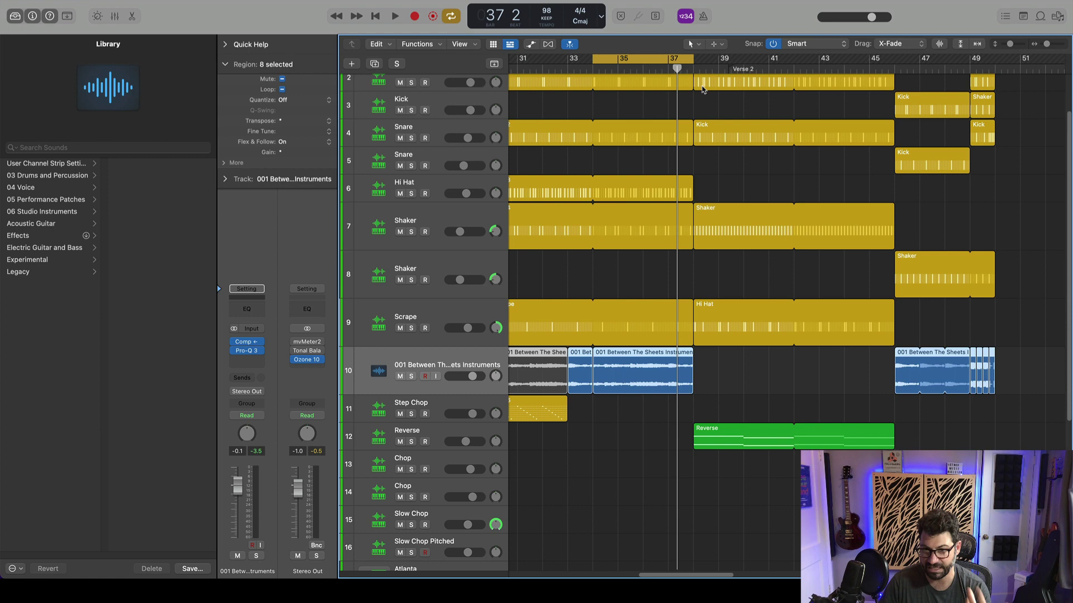
# - Solo track 10, 001 Between The Sheets Instruments, and play the cycle once to hear it alone
pyautogui.click(410, 377)
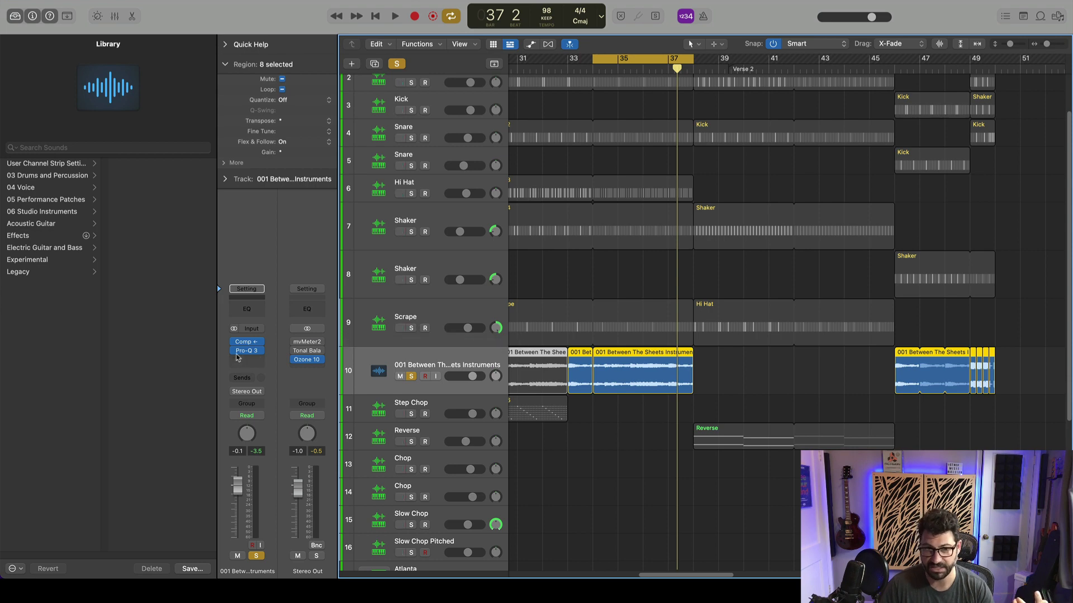
pyautogui.moveTo(235, 356)
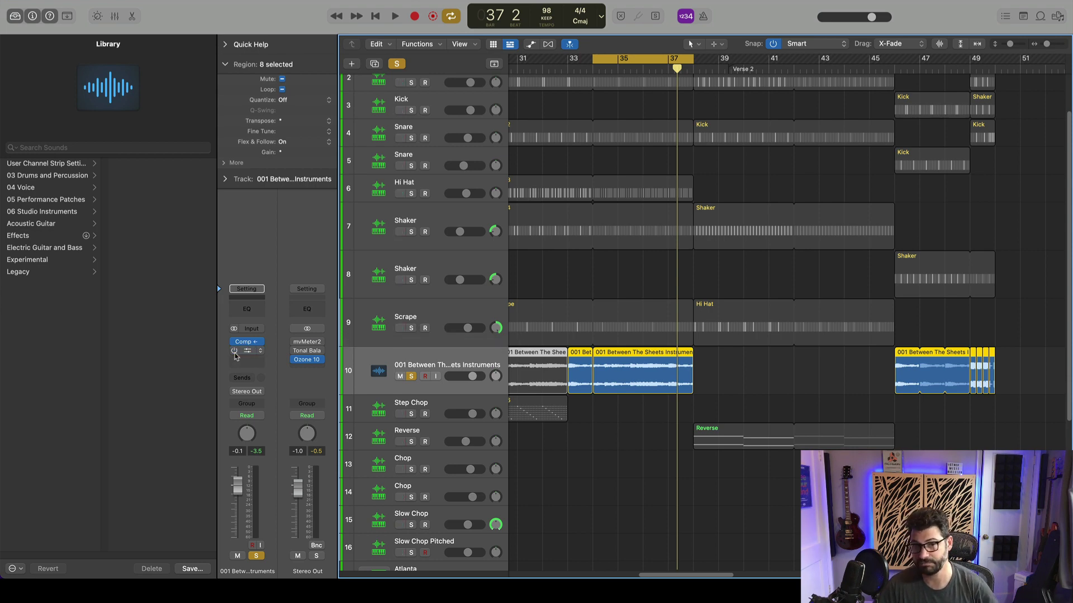
pyautogui.press('space')
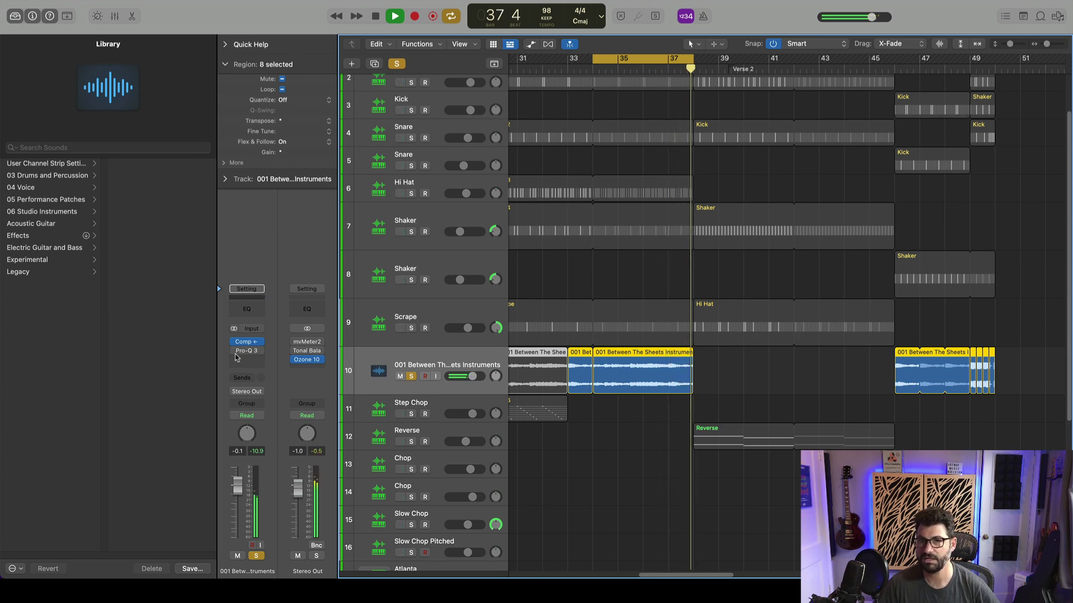
pyautogui.press('space')
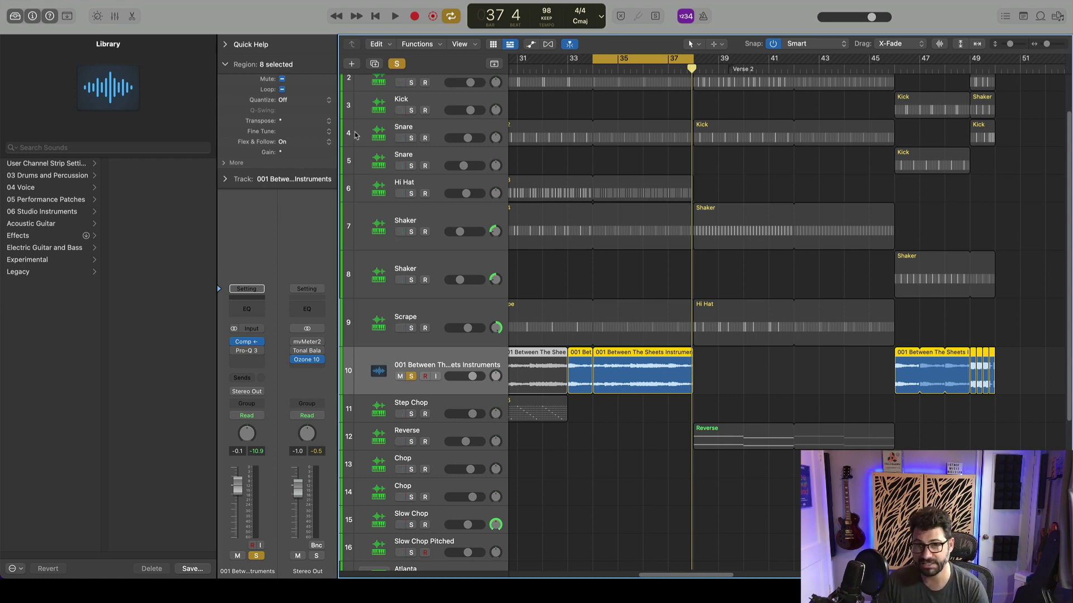
# - Turn off solo and play the Verse 2 section with the full mix
pyautogui.click(398, 64)
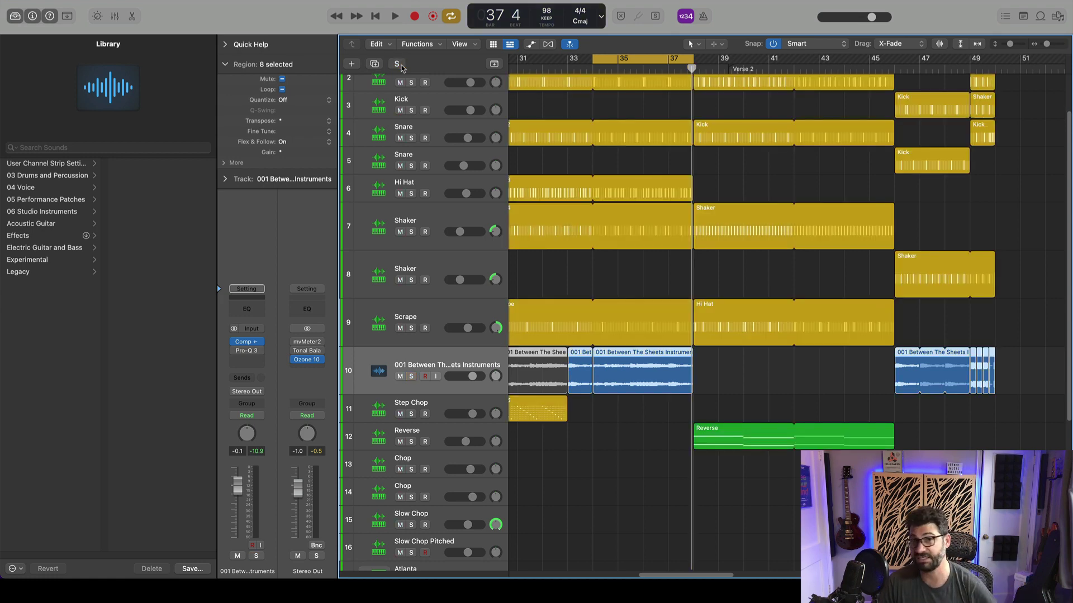
pyautogui.press('space')
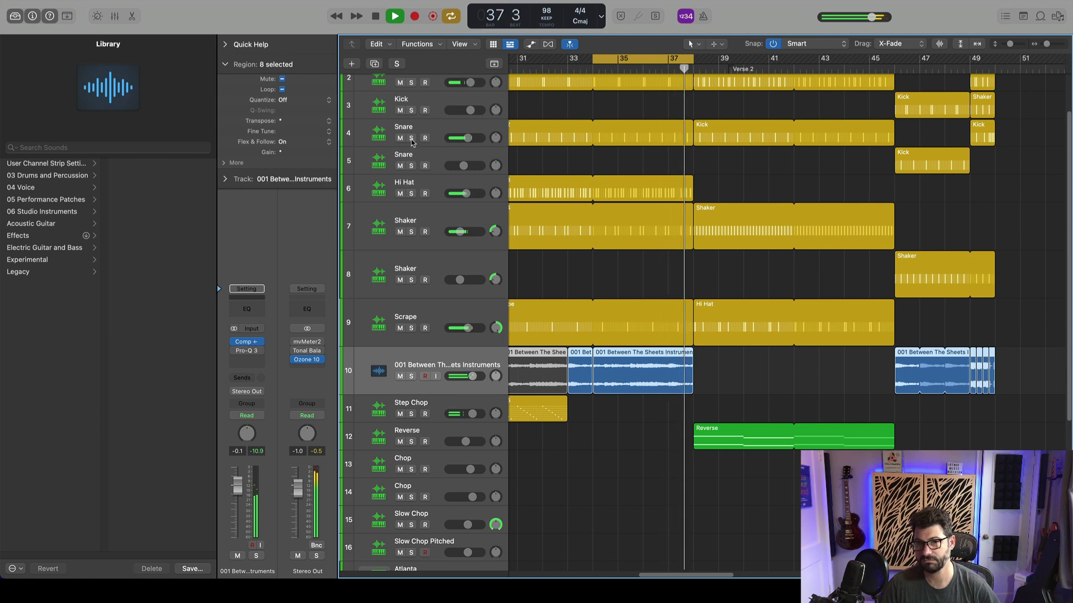
pyautogui.press('space')
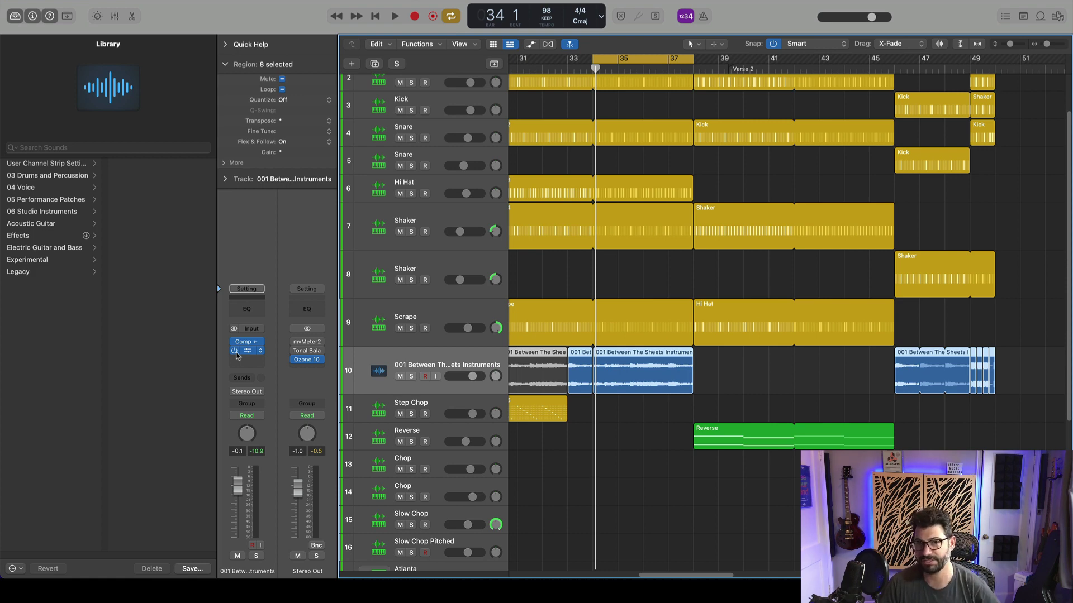
# - During playback, raise the loop track's fader to 0.4 dB, then stop
pyautogui.press('space')
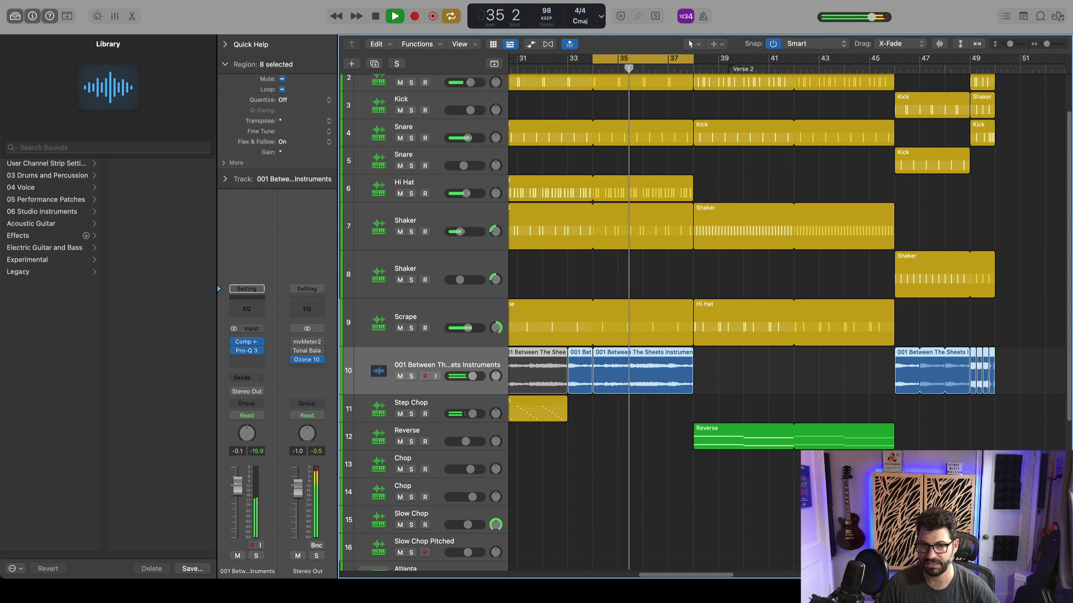
pyautogui.moveTo(236, 487); pyautogui.dragTo(237, 485)
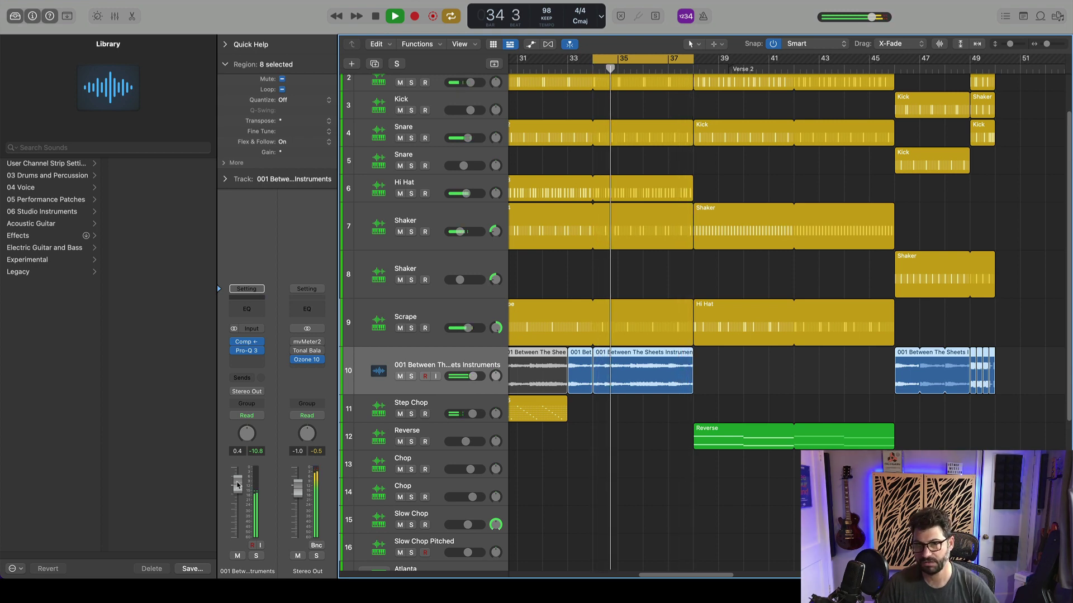
pyautogui.press('space')
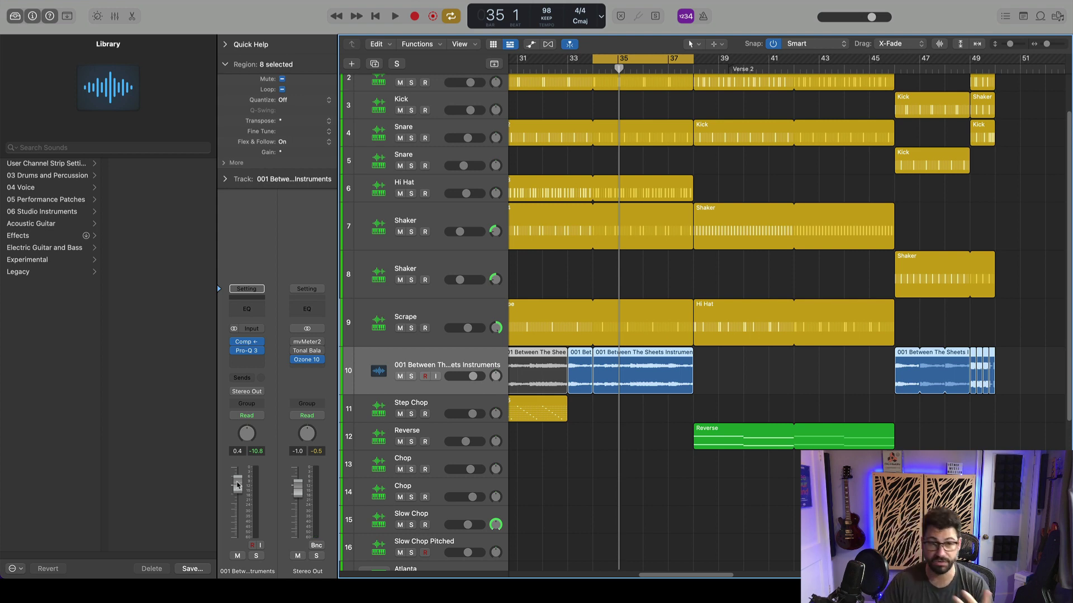
# - Open the loop's Pro-Q 3 and bypass the green 421 Hz and blue 1.4 kHz notch bands
pyautogui.click(249, 352)
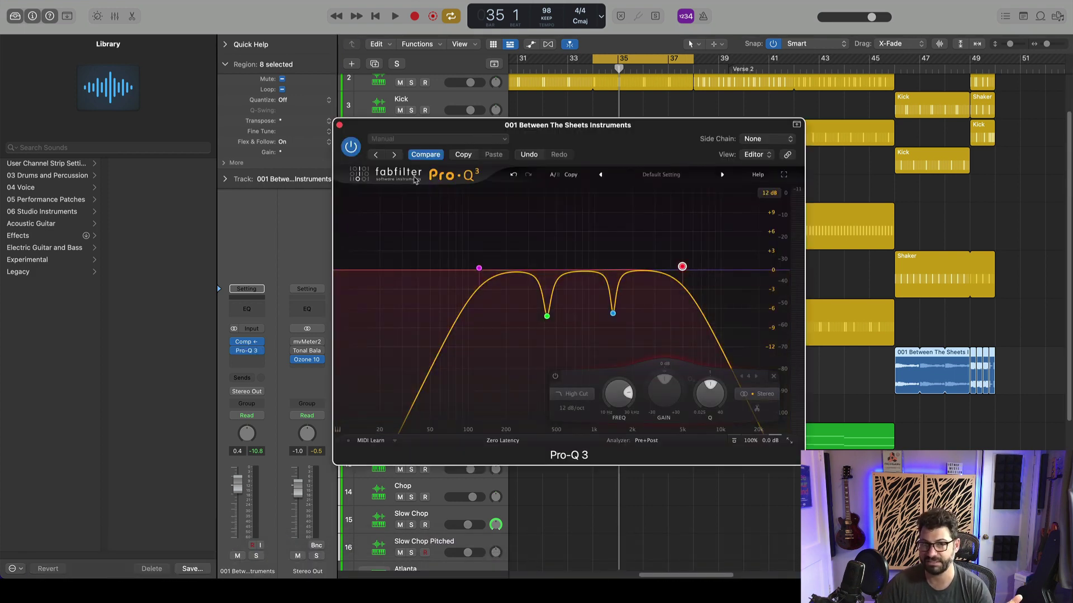
pyautogui.moveTo(569, 130); pyautogui.dragTo(520, 114)
pyautogui.moveTo(489, 302)
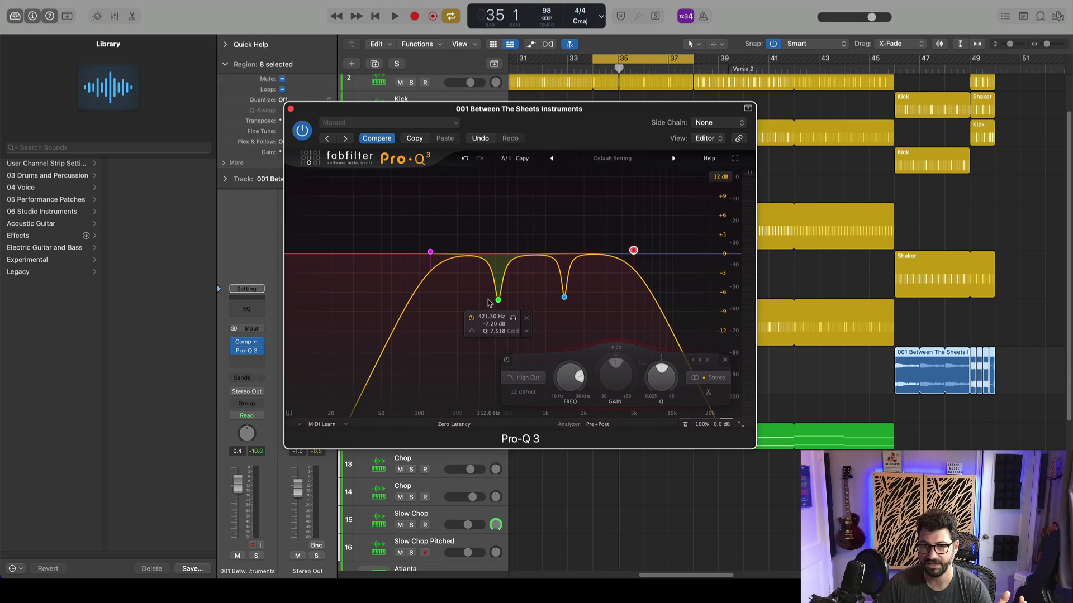
pyautogui.click(471, 318)
pyautogui.click(563, 296)
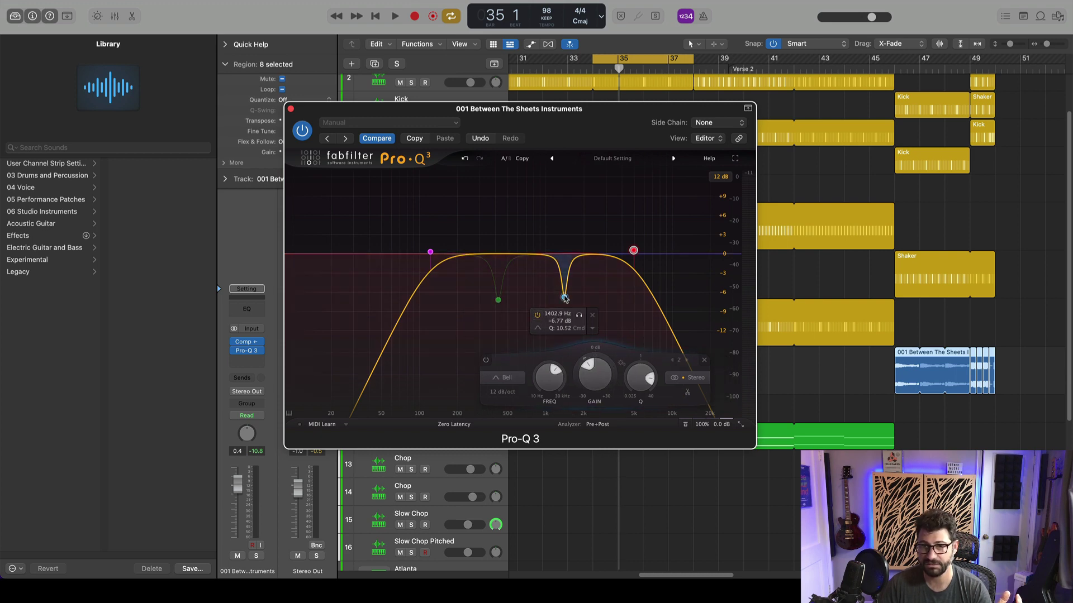
pyautogui.click(538, 319)
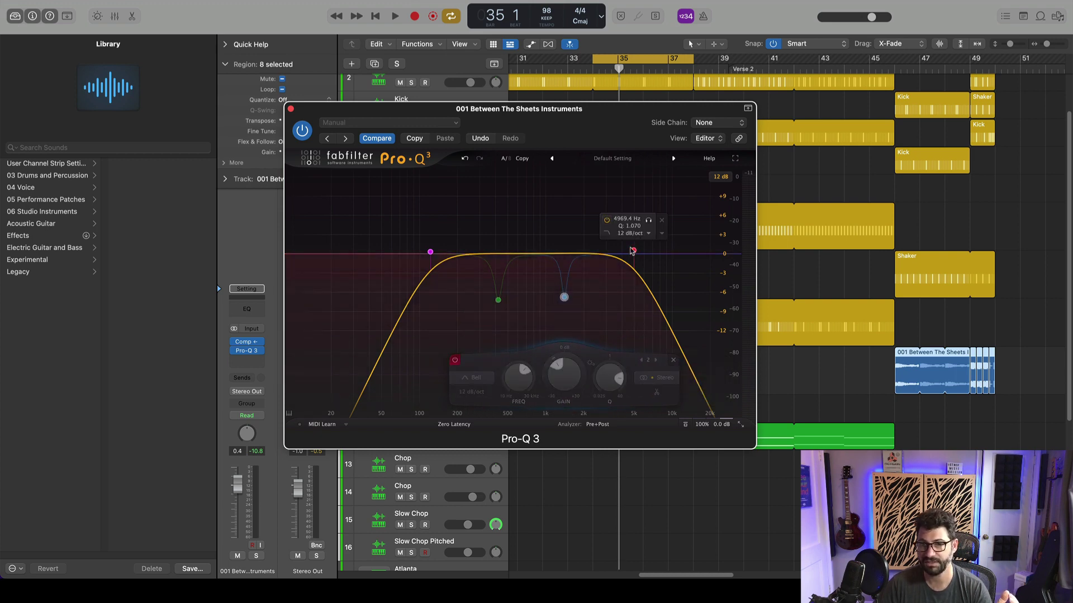
# - Bypass the high cut near 5 kHz and the low cut near 122 Hz
pyautogui.click(633, 250)
pyautogui.click(607, 221)
pyautogui.moveTo(451, 236)
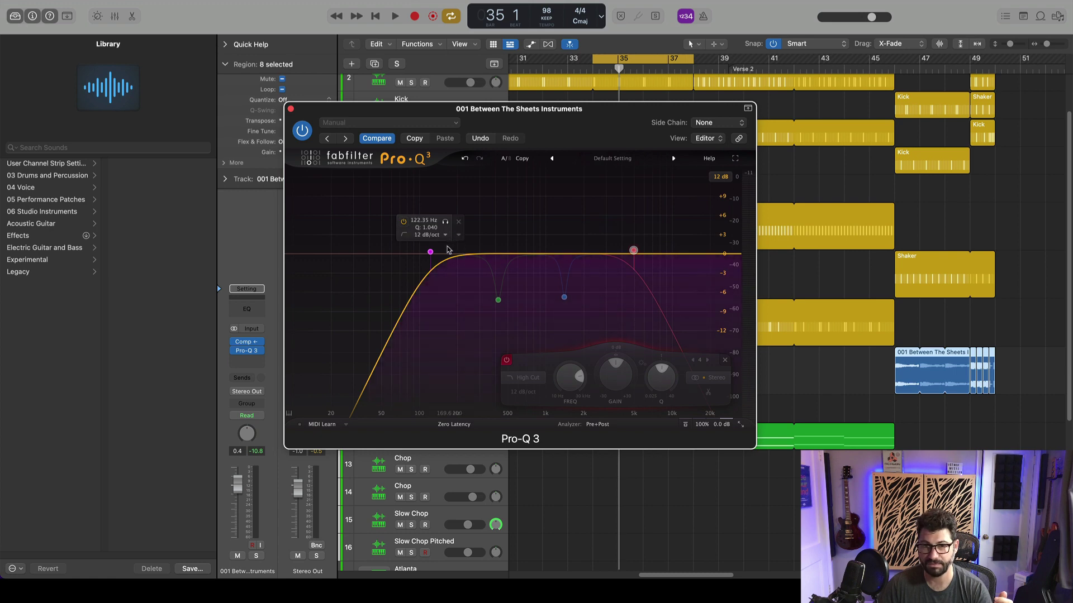
pyautogui.click(430, 252)
pyautogui.click(403, 223)
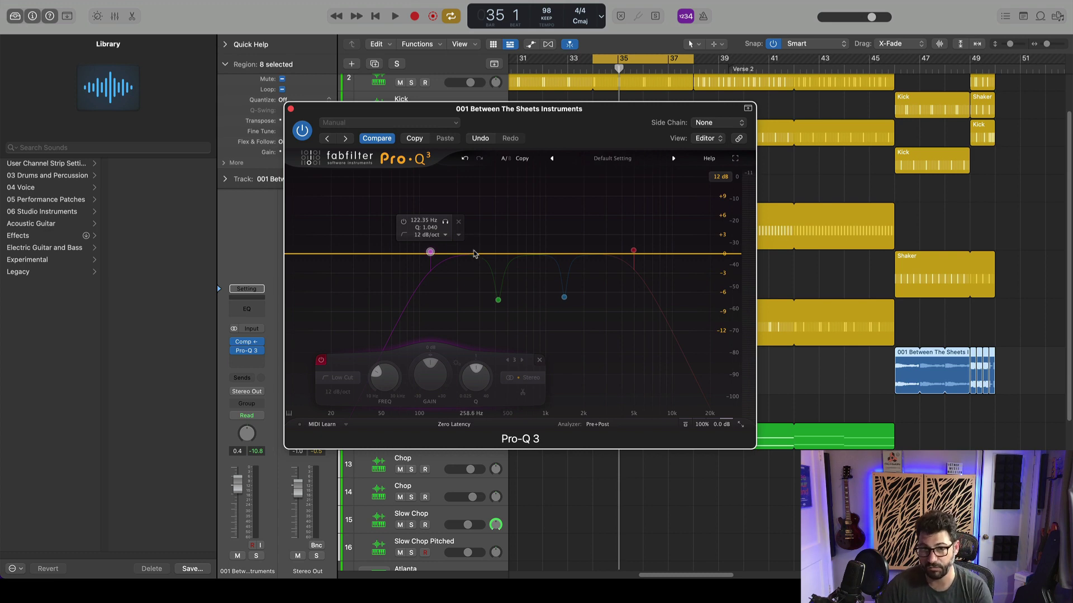
pyautogui.moveTo(501, 313)
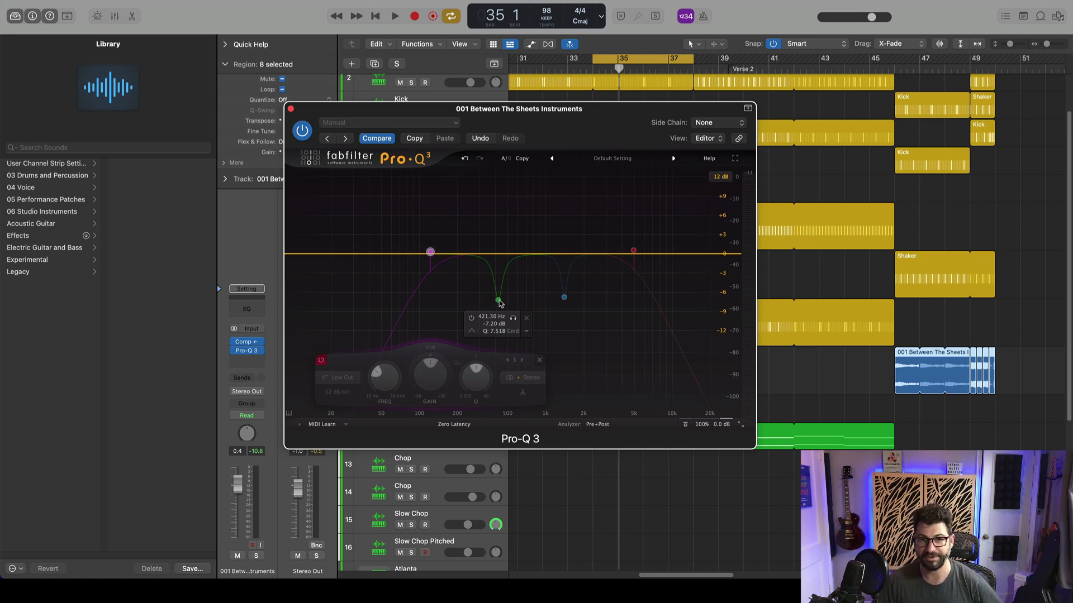
# - Lift the green 419 Hz band to about -0.12 dB, re-solo the loop, and audition it
pyautogui.moveTo(499, 301); pyautogui.dragTo(498, 256)
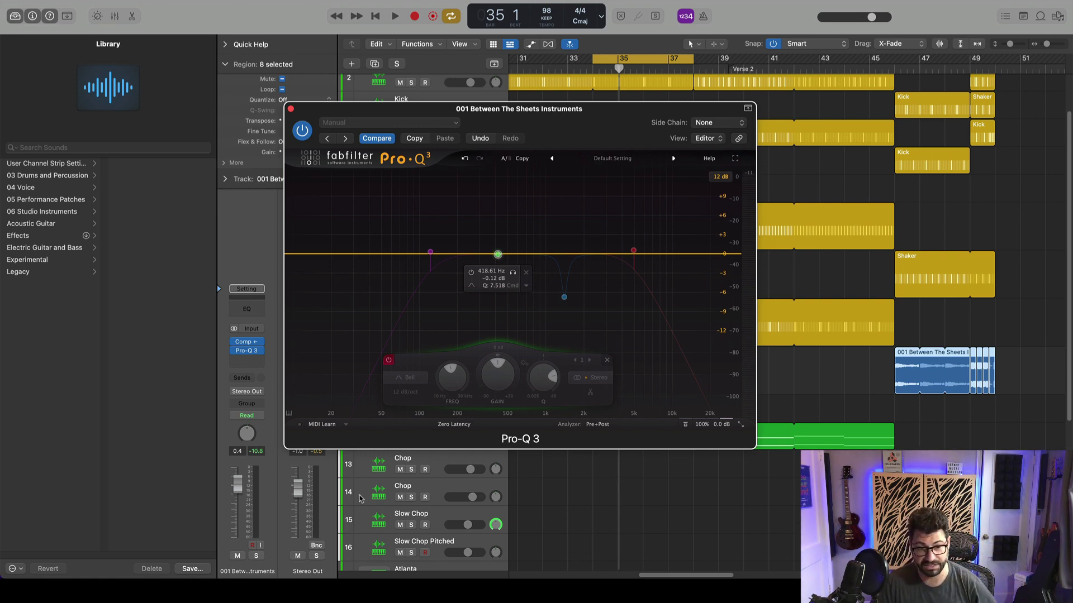
pyautogui.click(256, 555)
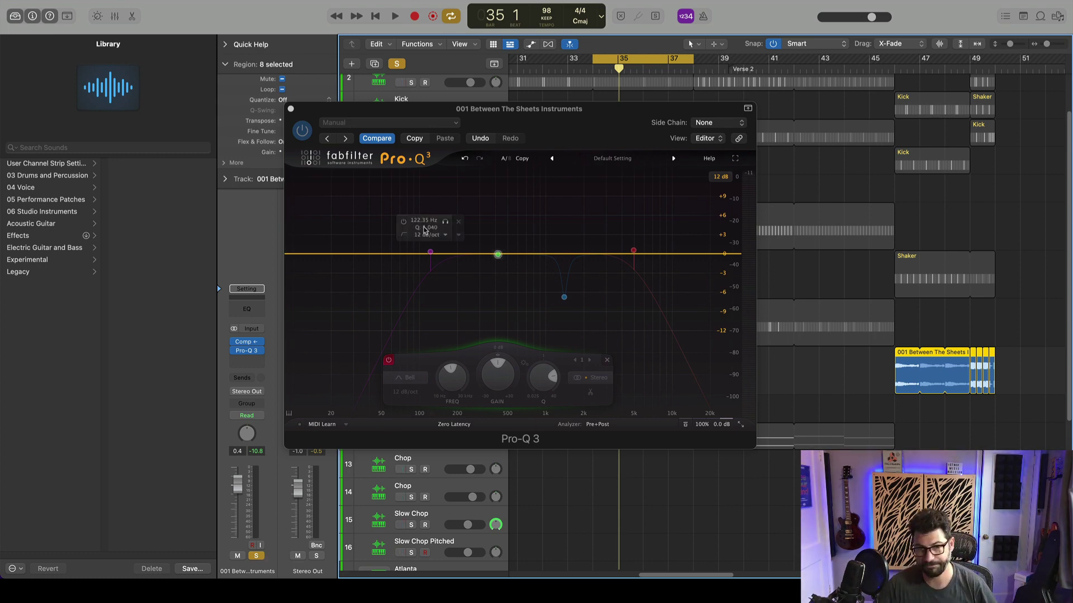
pyautogui.moveTo(490, 255)
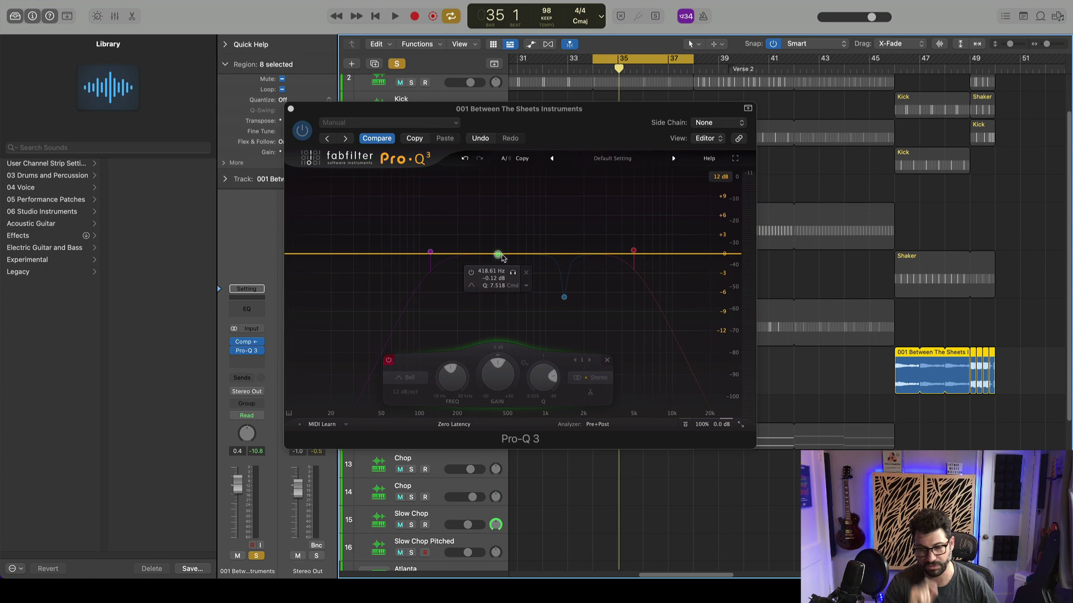
pyautogui.press('space')
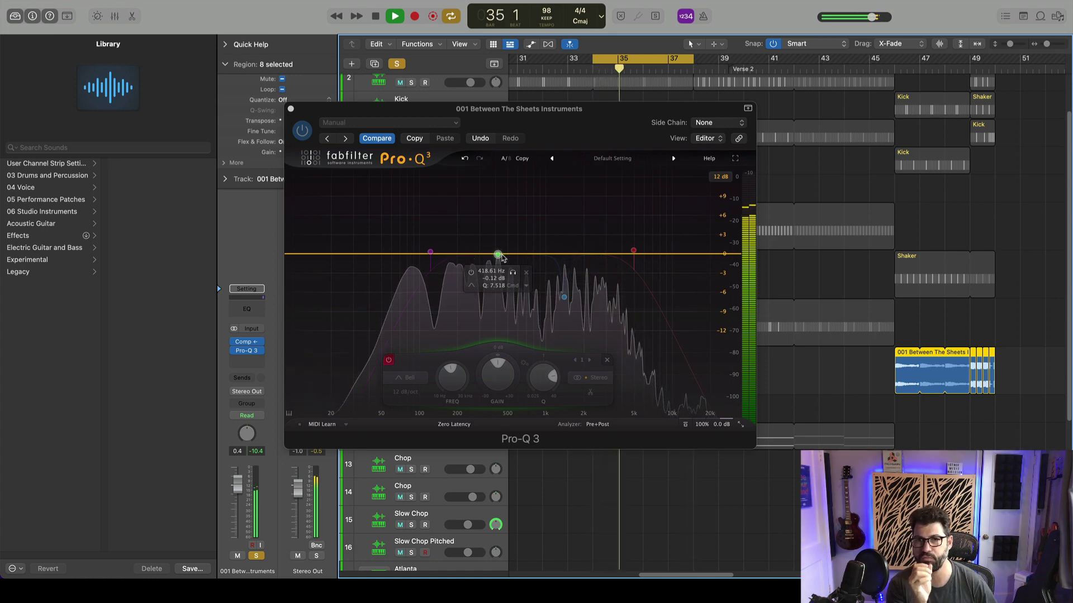
pyautogui.press('space')
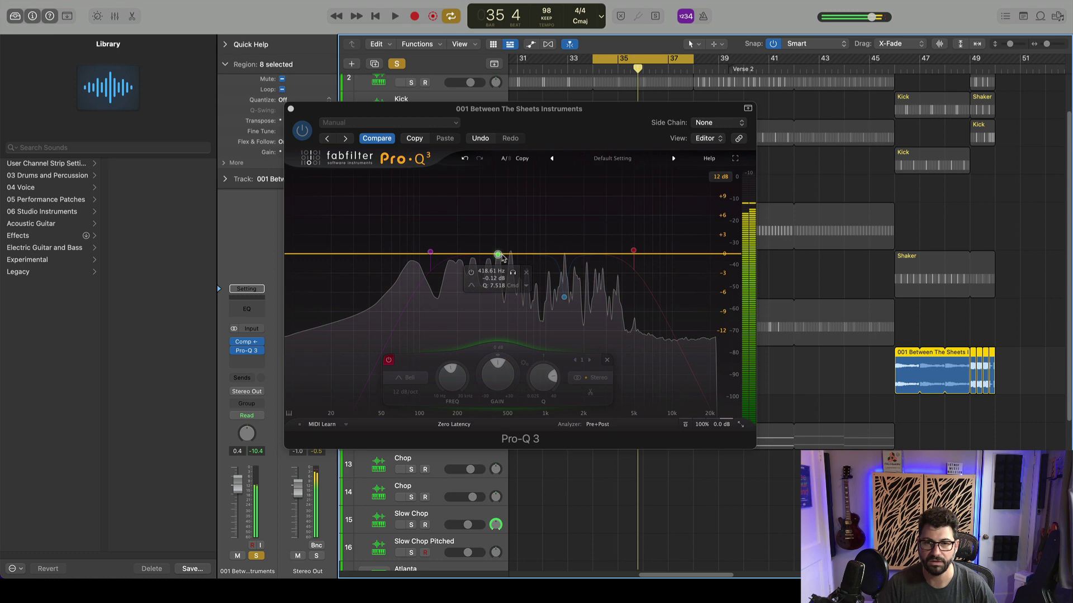
# - Boost the first bell band and sweep it from 235 to 405 Hz, hunting for resonances
pyautogui.moveTo(504, 256); pyautogui.dragTo(499, 180)
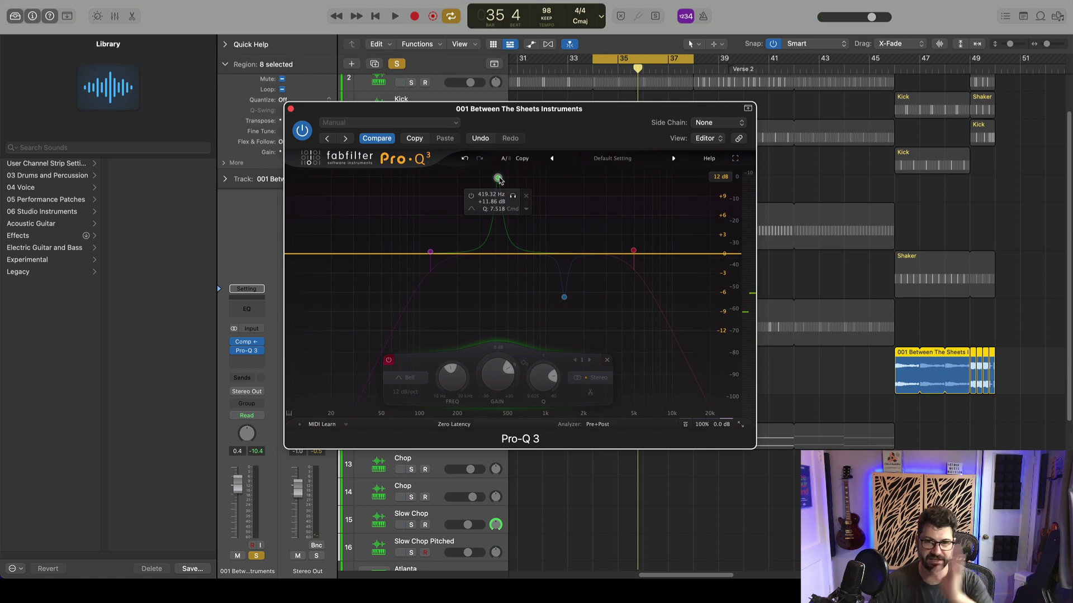
pyautogui.moveTo(499, 179); pyautogui.dragTo(468, 180)
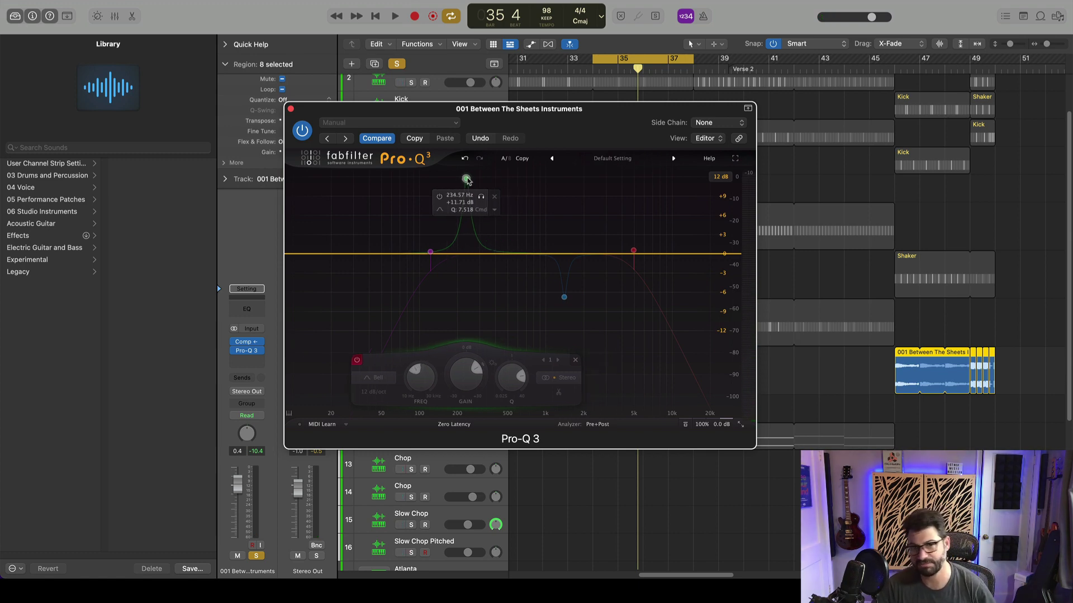
pyautogui.press('space')
pyautogui.moveTo(466, 180); pyautogui.dragTo(497, 184)
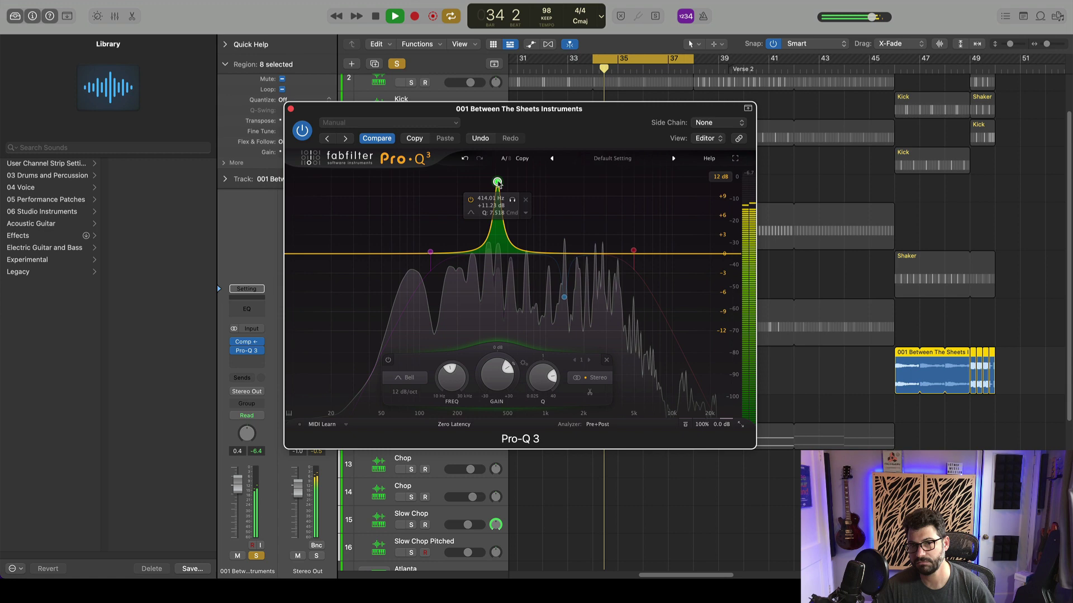
pyautogui.moveTo(497, 183); pyautogui.dragTo(495, 290)
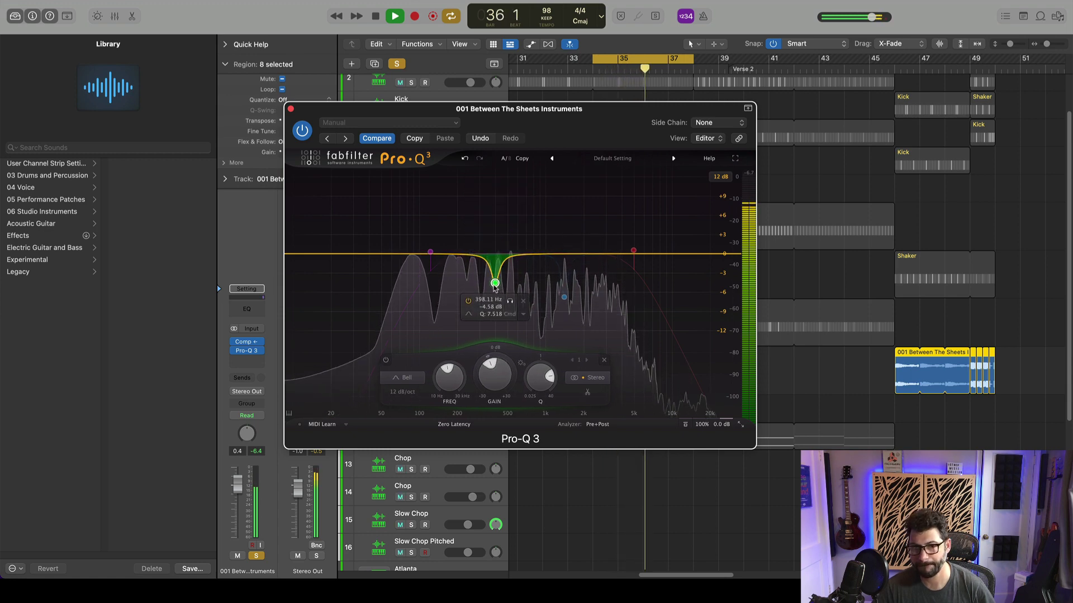
pyautogui.press('space')
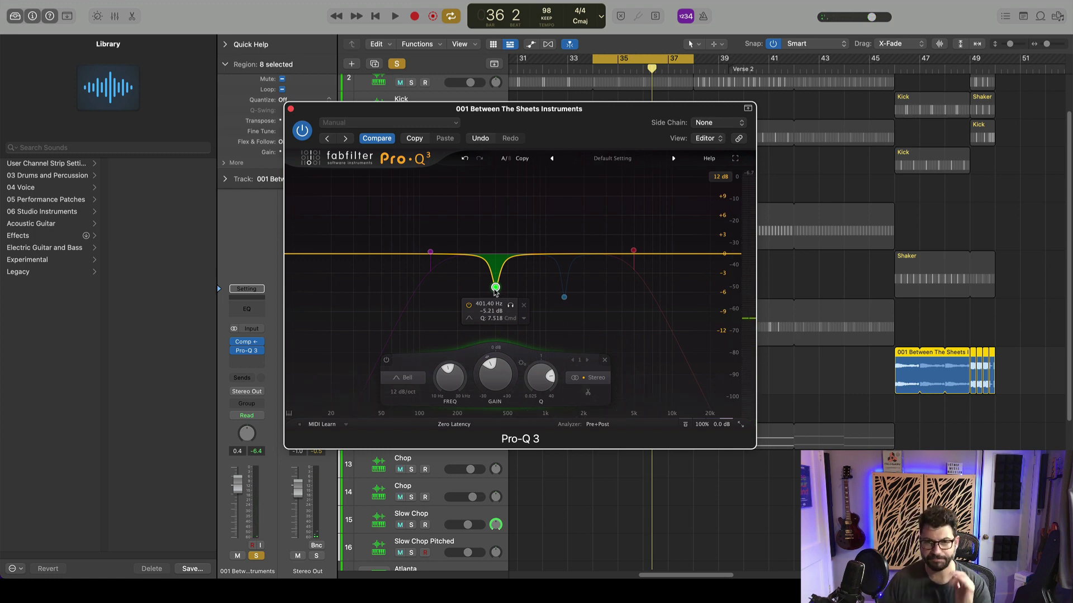
# - Re-boost near 387 Hz, A/B and solo the band, then cut it about 5 dB near 378 Hz
pyautogui.moveTo(495, 287); pyautogui.dragTo(500, 198)
pyautogui.press('space')
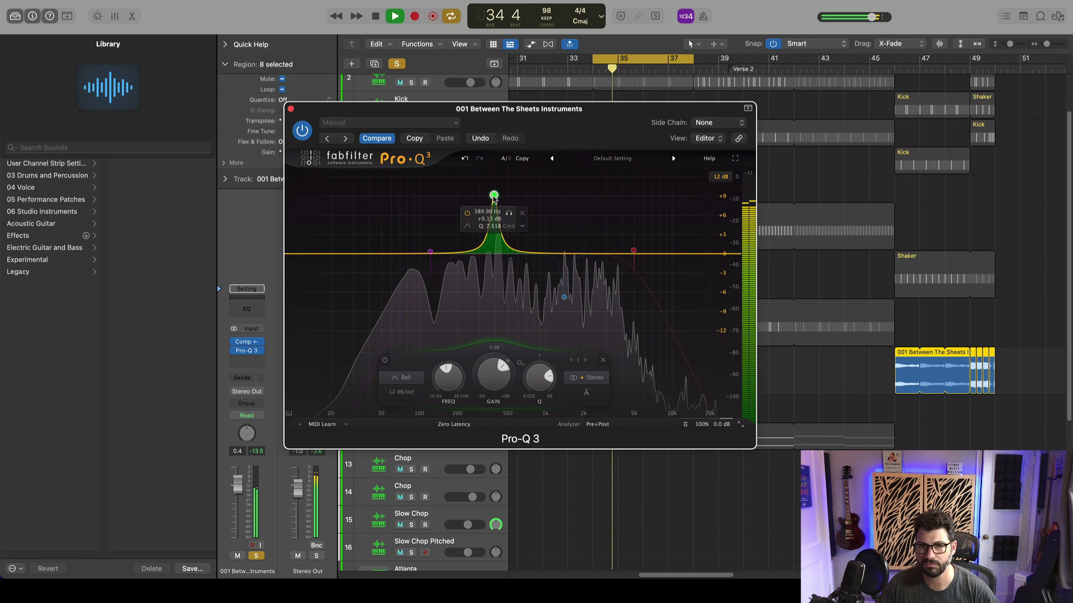
pyautogui.moveTo(494, 197); pyautogui.dragTo(494, 188)
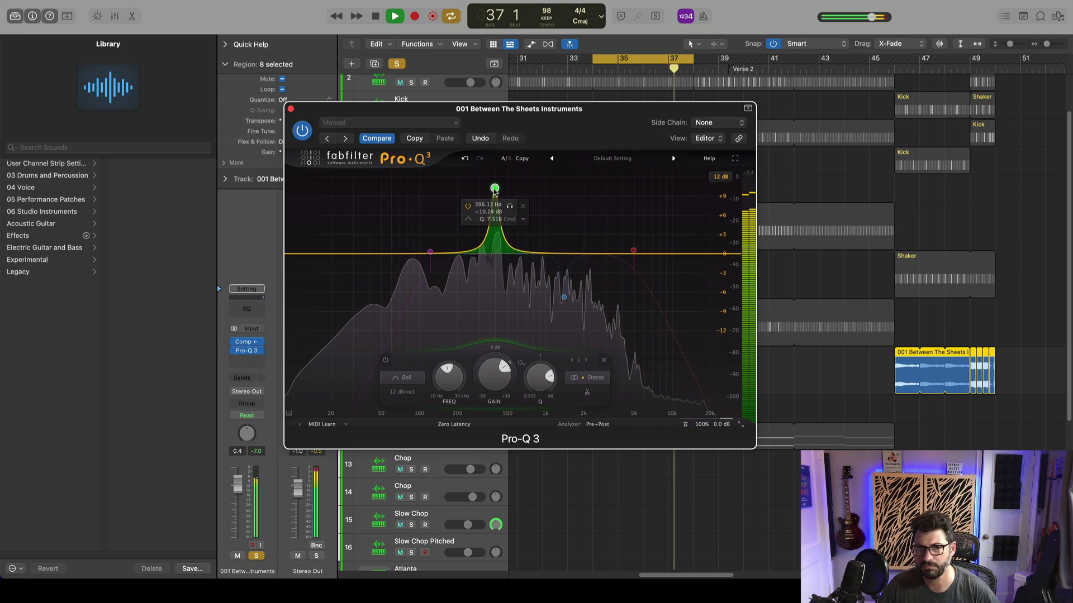
pyautogui.click(468, 207)
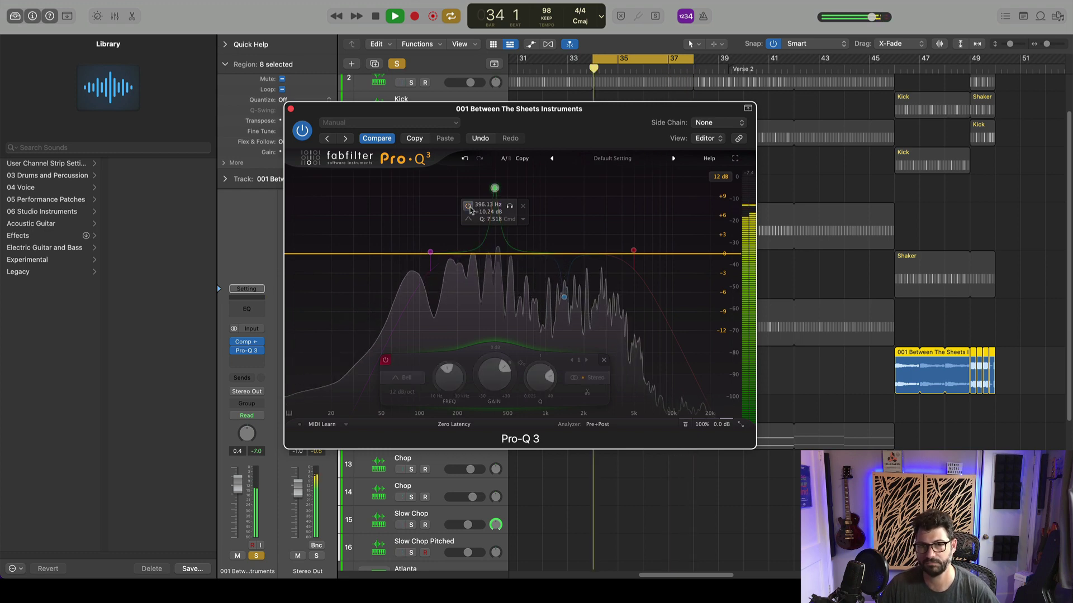
pyautogui.click(469, 206)
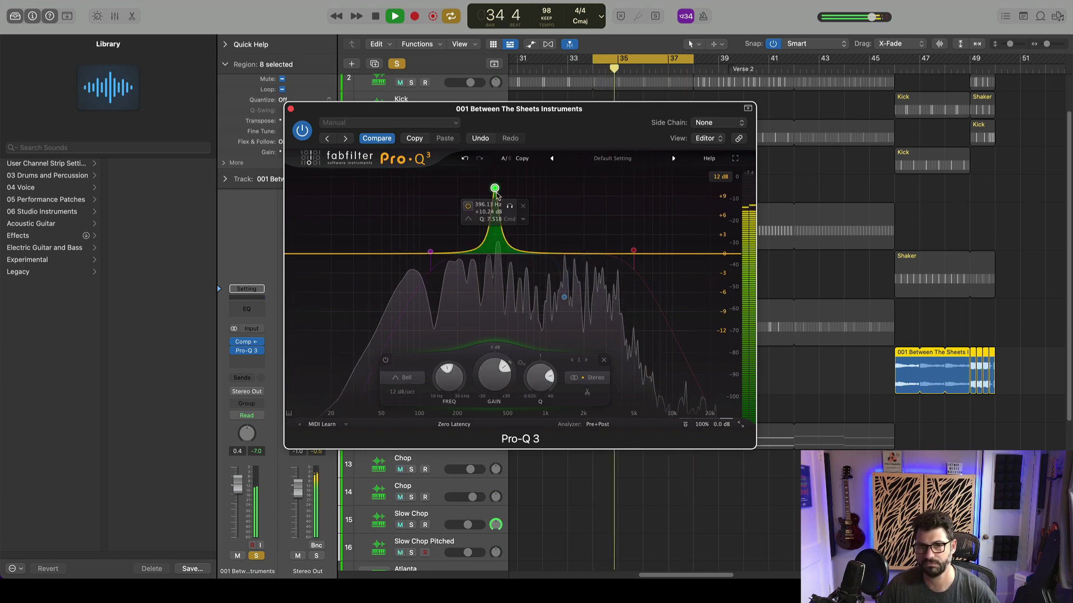
pyautogui.click(510, 206)
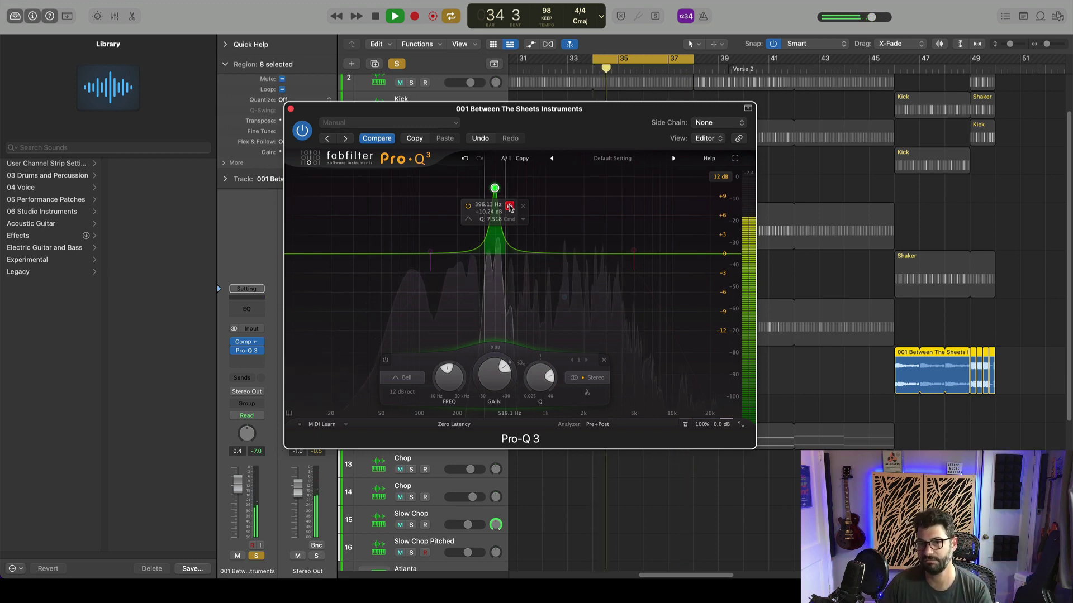
pyautogui.click(510, 207)
pyautogui.moveTo(495, 188); pyautogui.dragTo(493, 286)
pyautogui.press('space')
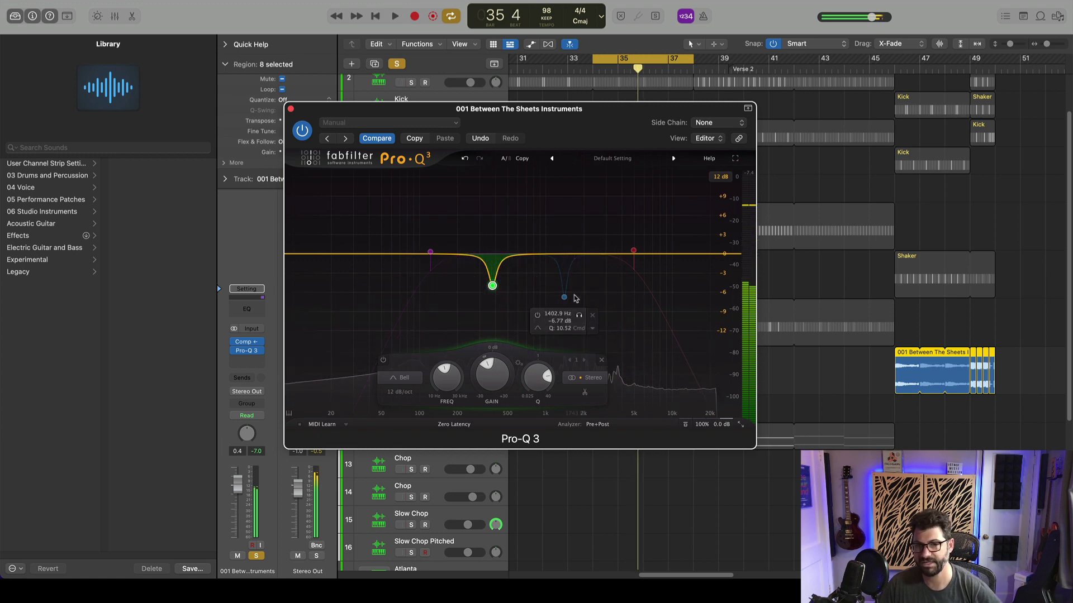
# - Enable the second bell band, boost and solo it, then cut about 5 dB at 1414 Hz
pyautogui.moveTo(564, 297); pyautogui.dragTo(564, 283)
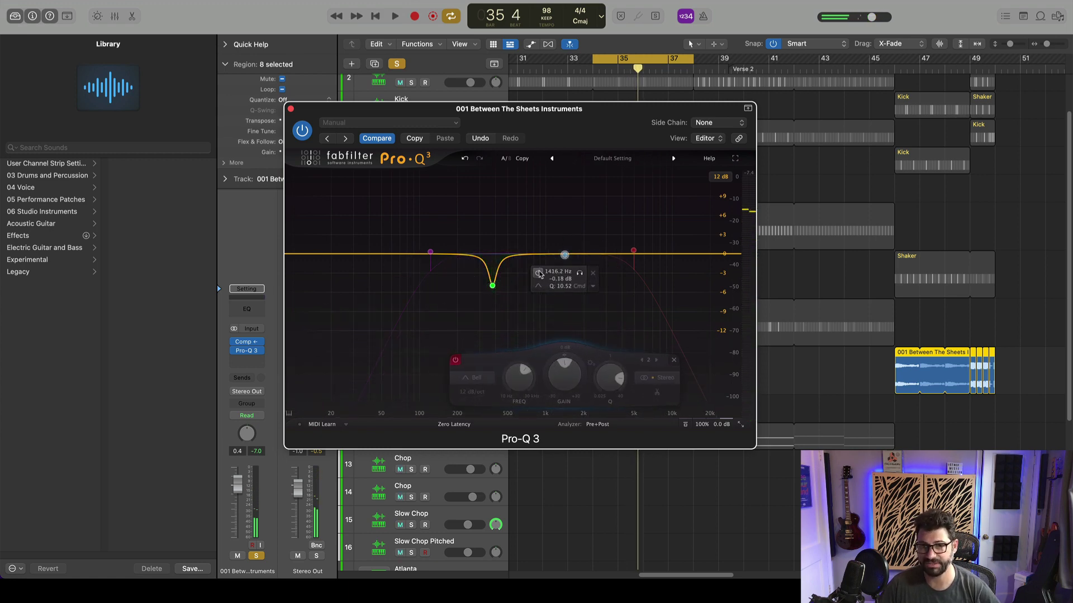
pyautogui.click(539, 273)
pyautogui.moveTo(564, 254); pyautogui.dragTo(566, 183)
pyautogui.press('space')
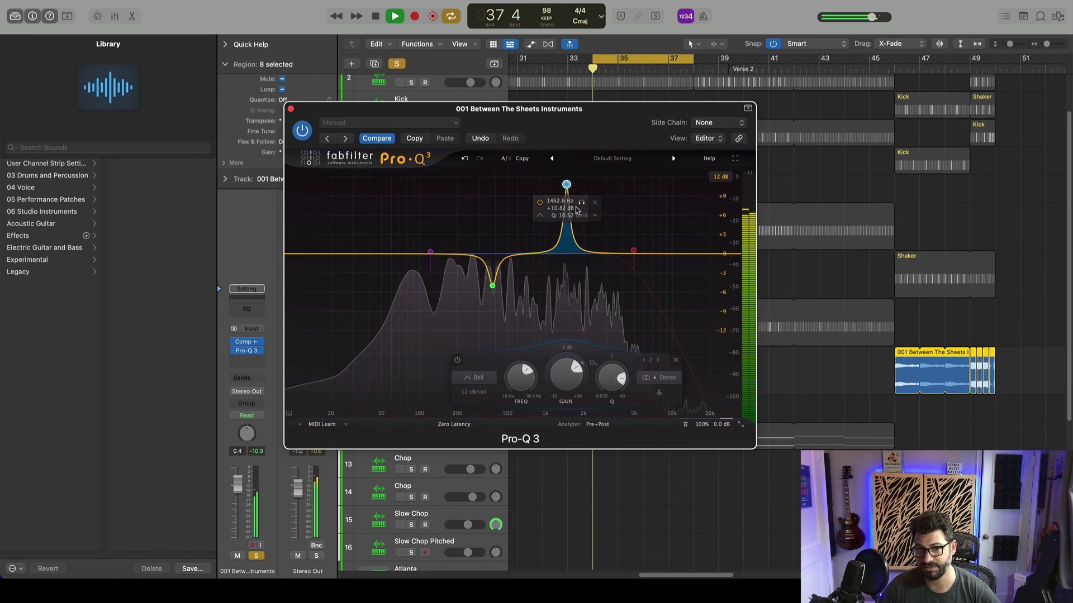
pyautogui.click(581, 202)
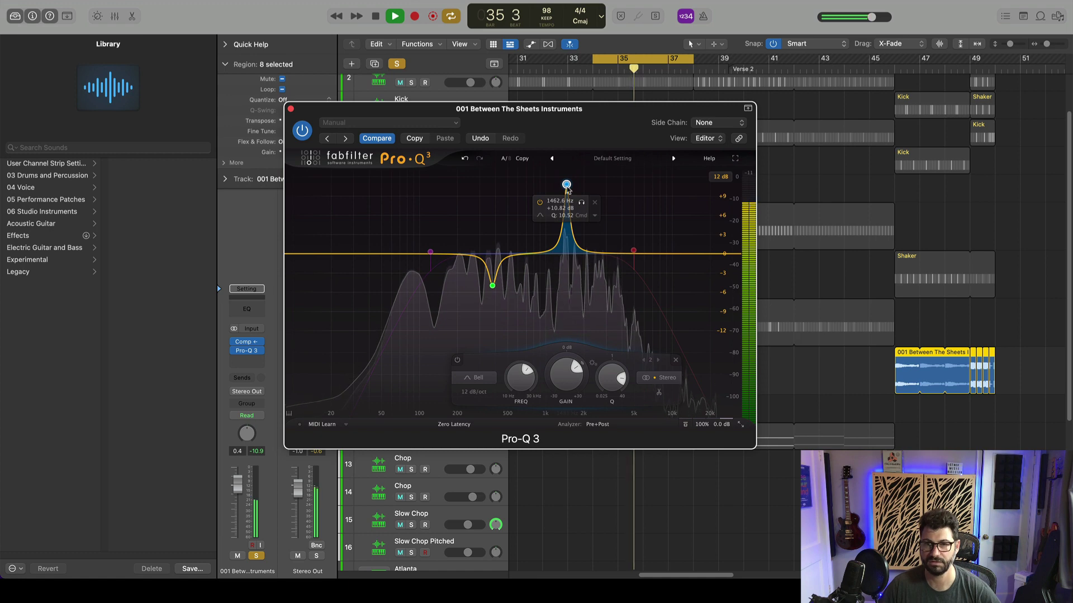
pyautogui.moveTo(566, 185); pyautogui.dragTo(566, 292)
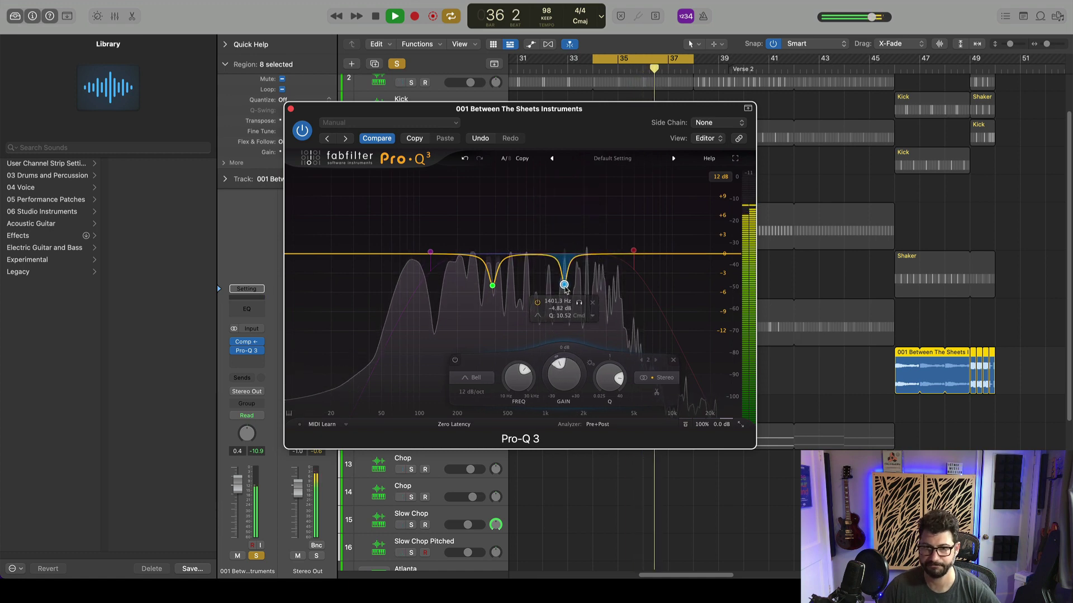
pyautogui.press('space')
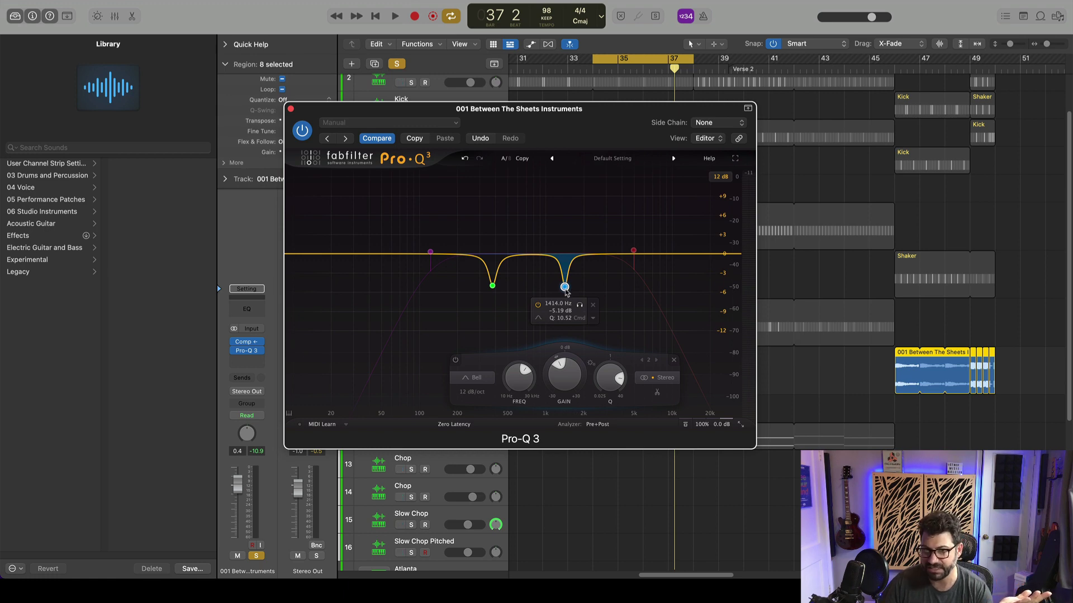
# - Deepen the 1.4 kHz and 379 Hz cuts slightly, then A/B the whole EQ during playback
pyautogui.moveTo(566, 293); pyautogui.dragTo(568, 297)
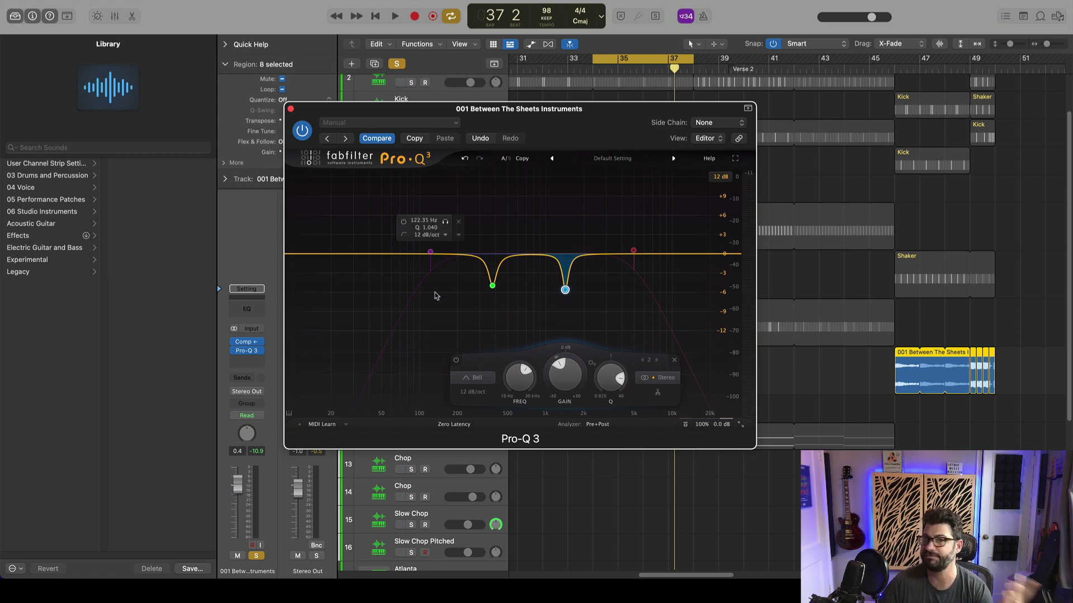
pyautogui.moveTo(485, 290)
pyautogui.moveTo(491, 290); pyautogui.dragTo(493, 294)
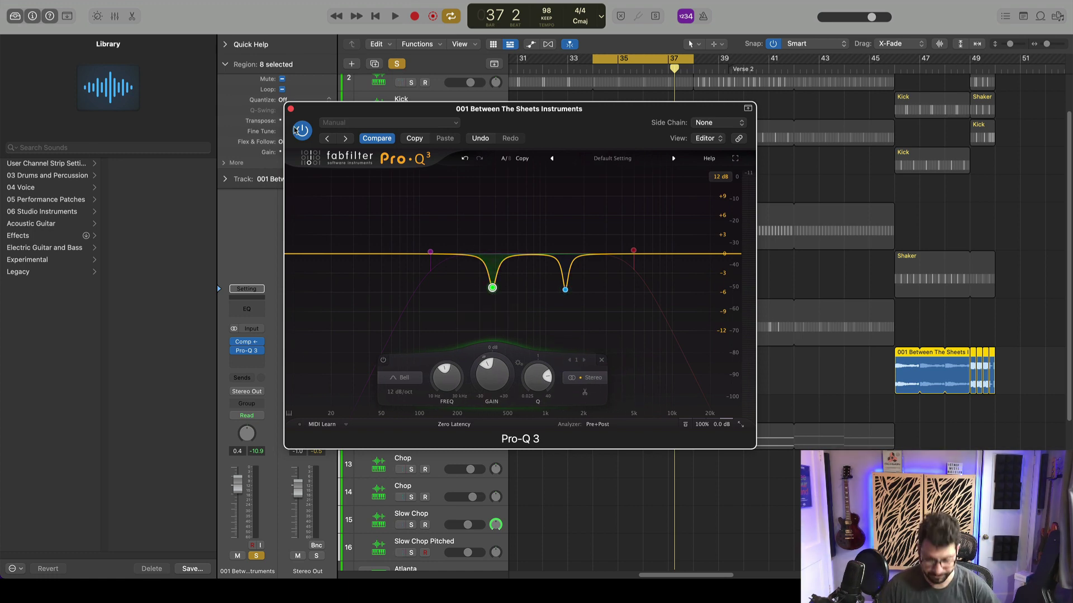
pyautogui.press('space')
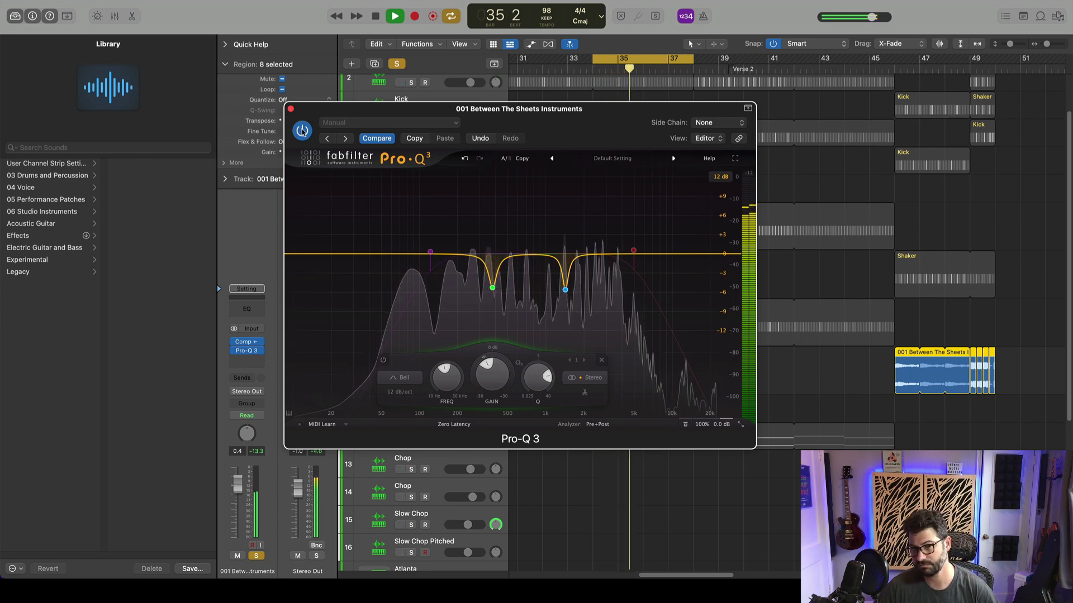
pyautogui.click(302, 131)
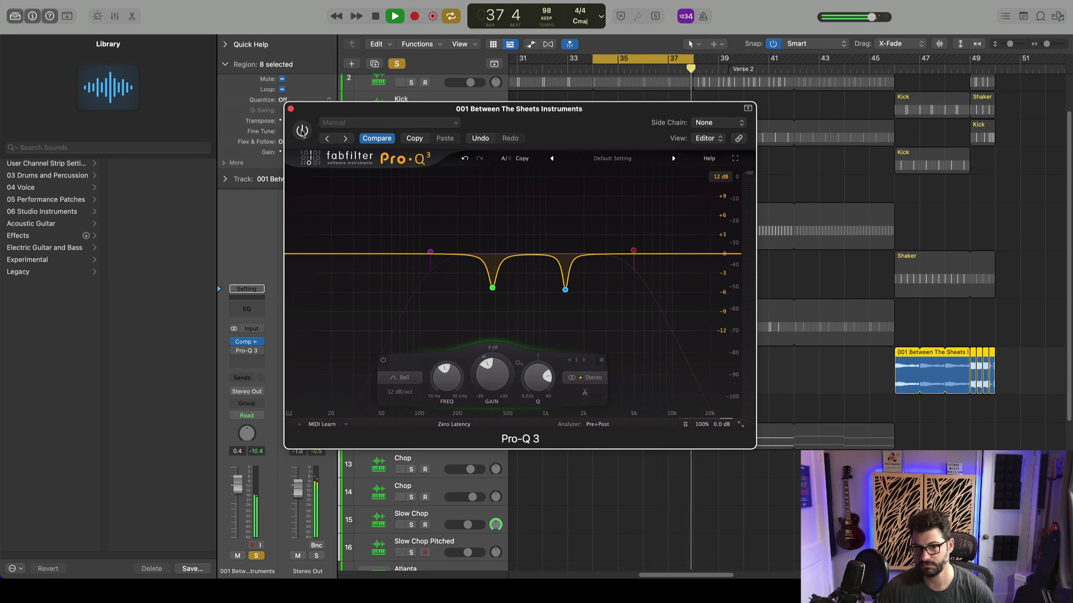
pyautogui.click(302, 131)
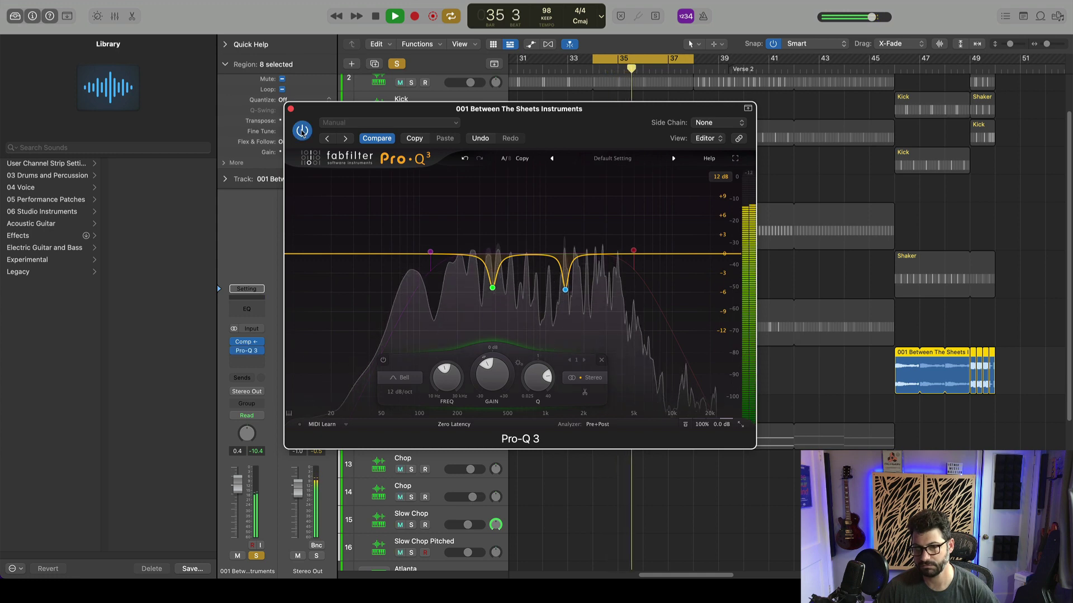
pyautogui.press('space')
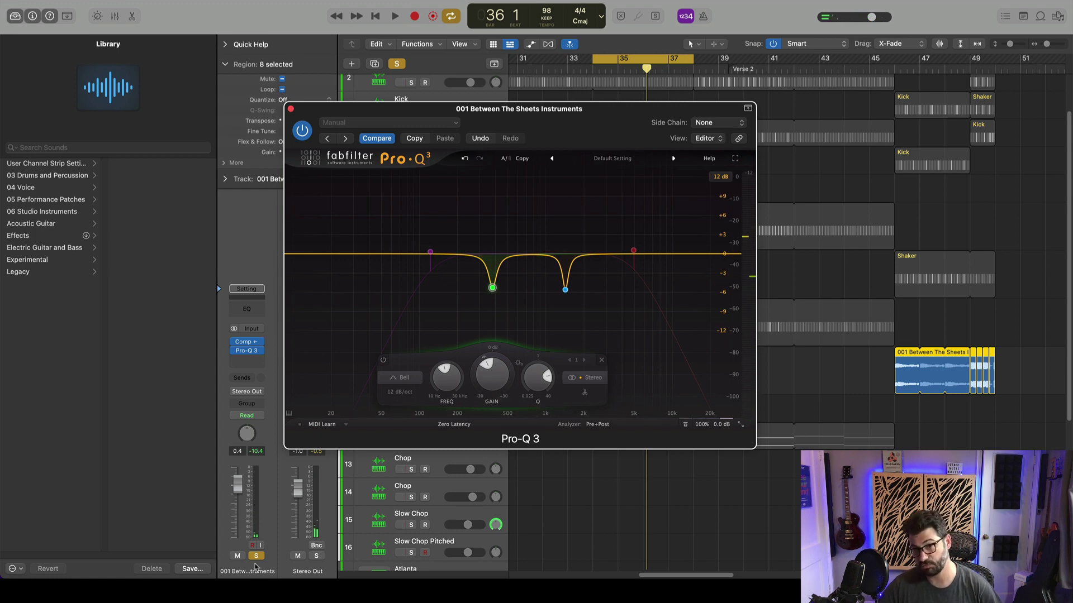
# - Unsolo the loop track and play from bar 34 to hear the notched loop in the mix
pyautogui.click(256, 556)
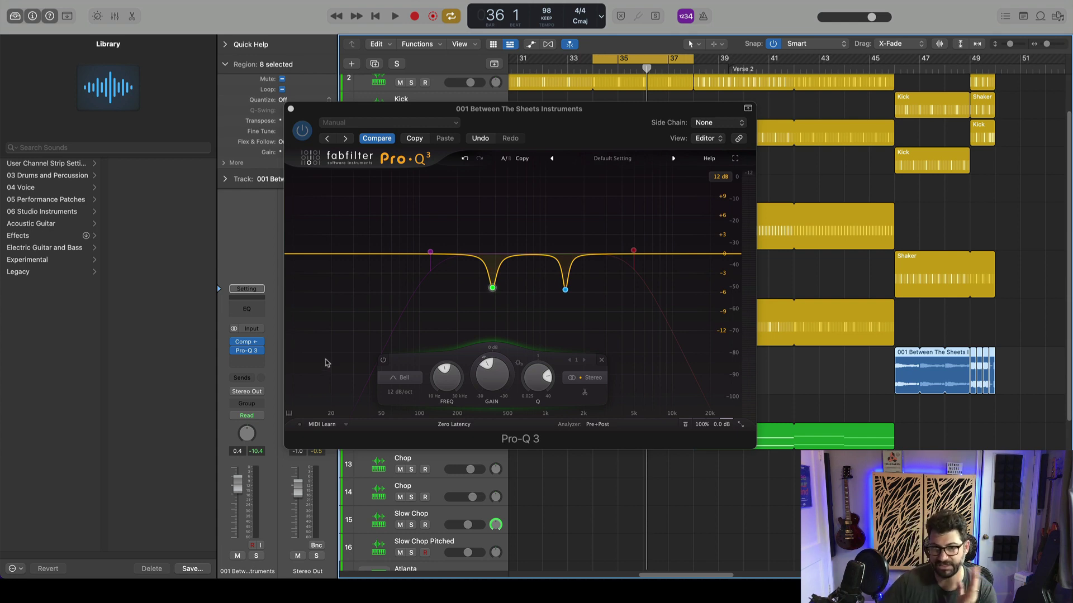
pyautogui.moveTo(410, 293)
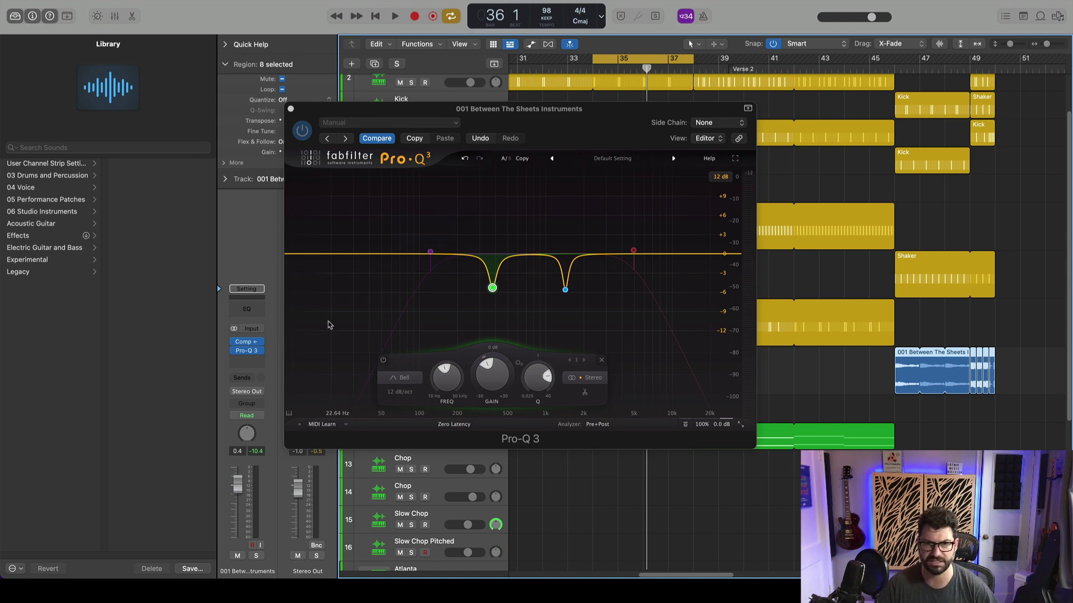
pyautogui.press('space')
pyautogui.moveTo(424, 255)
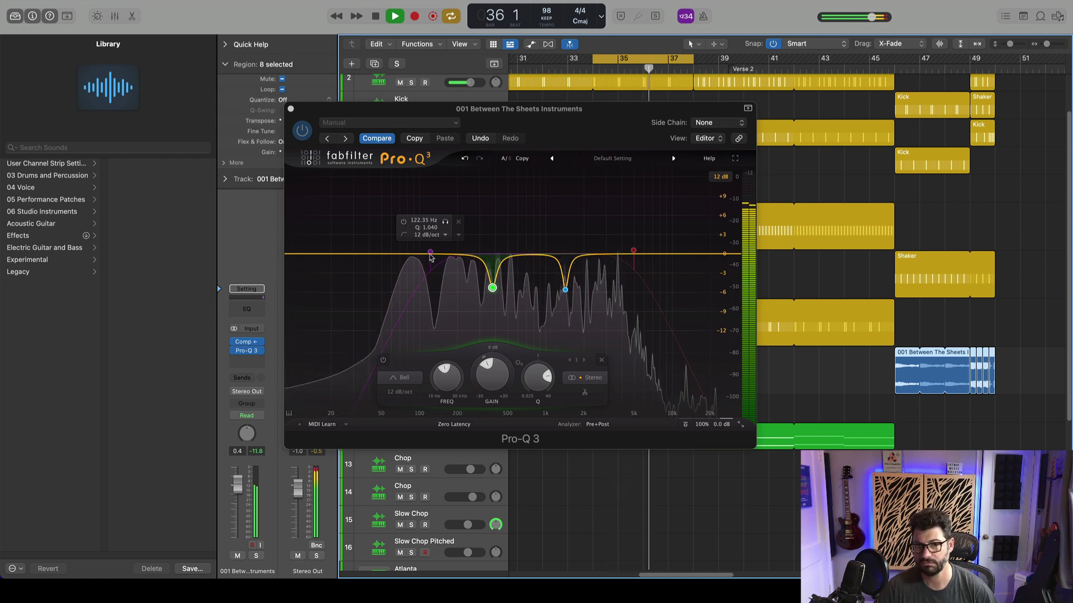
# - Enable the 122.35 Hz low cut, A/B it during playback, then stop
pyautogui.click(404, 223)
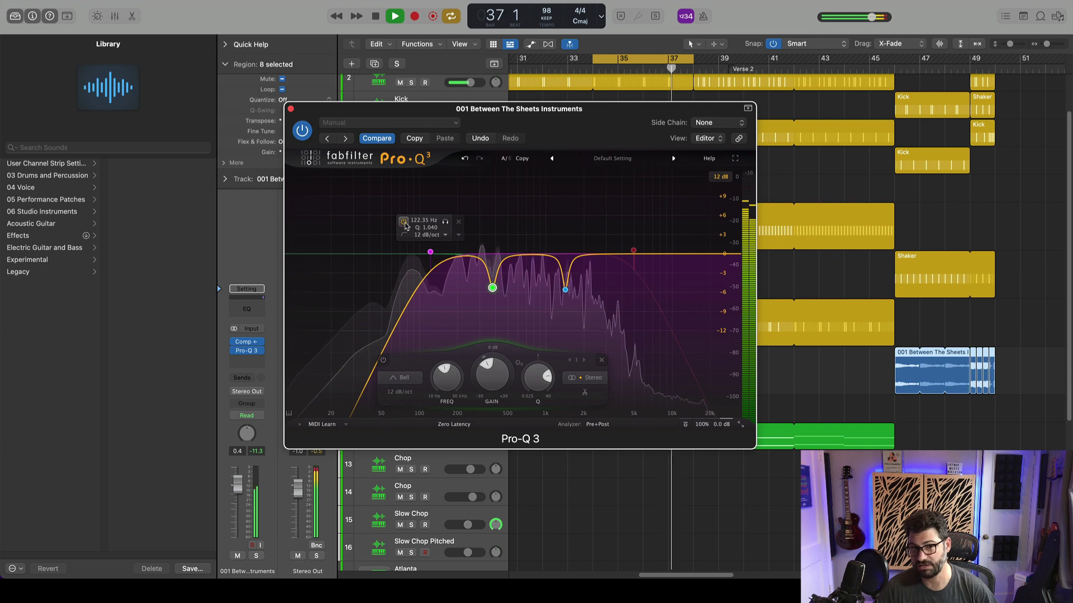
pyautogui.click(405, 225)
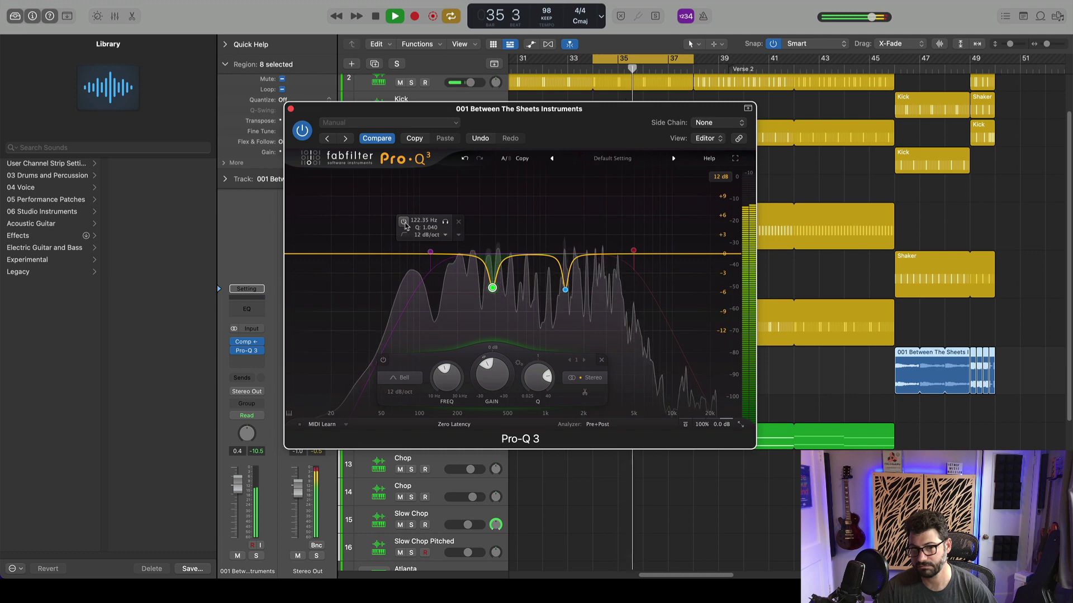
pyautogui.click(405, 225)
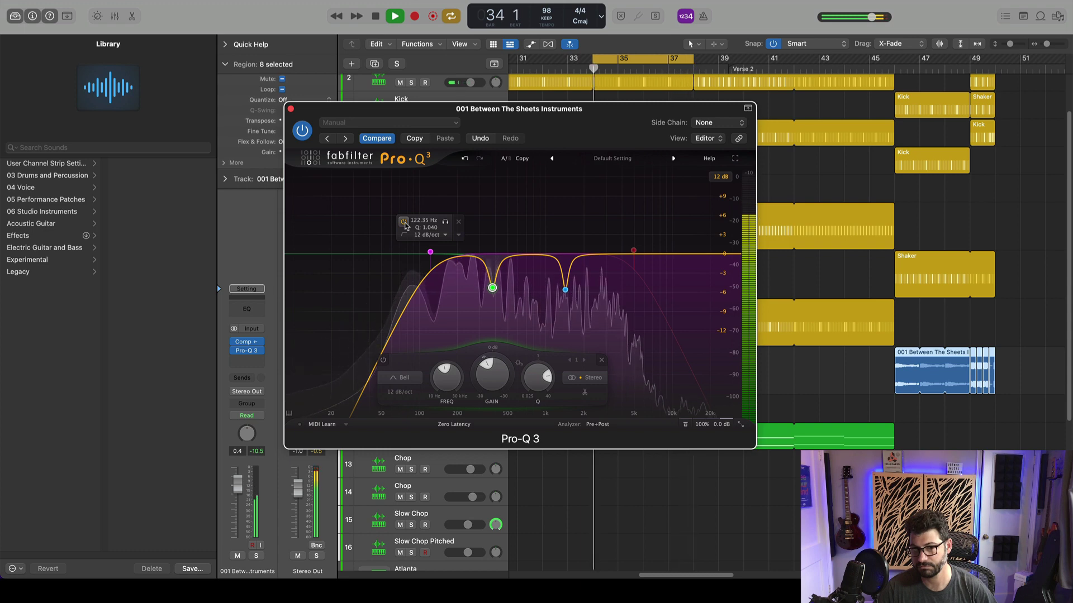
pyautogui.press('space')
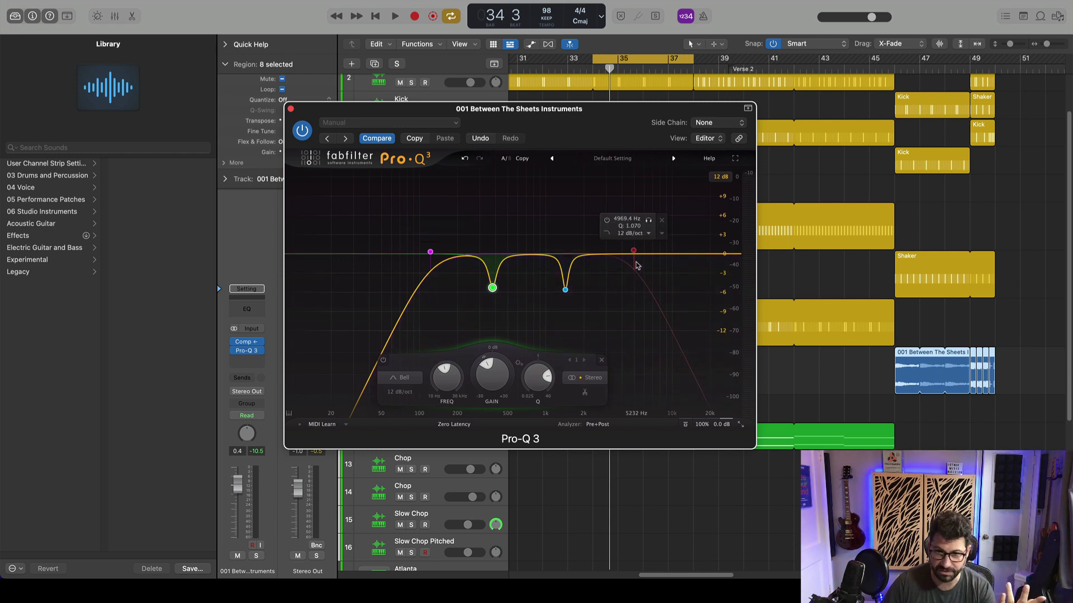
# - Enable the high cut, push it to 30000 Hz, then sweep it down to about 4076 Hz while playing
pyautogui.click(607, 220)
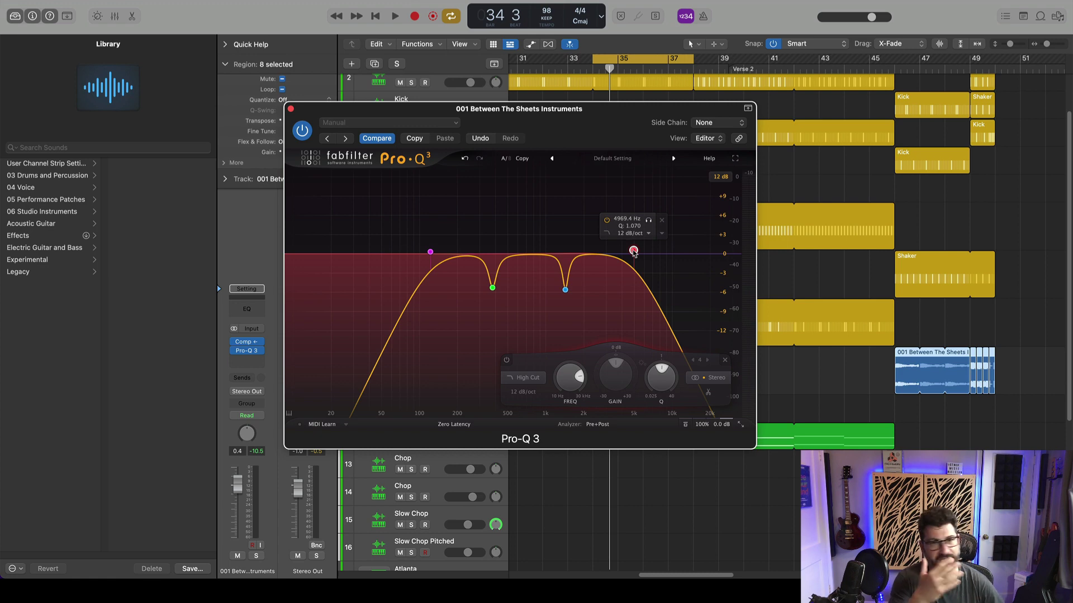
pyautogui.moveTo(634, 252); pyautogui.dragTo(736, 253)
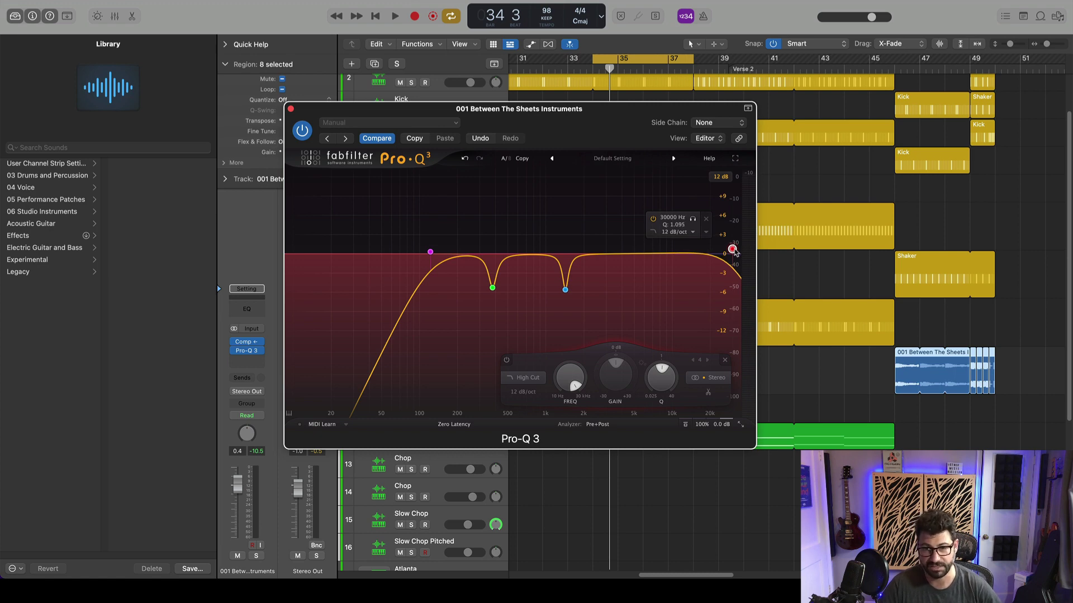
pyautogui.press('space')
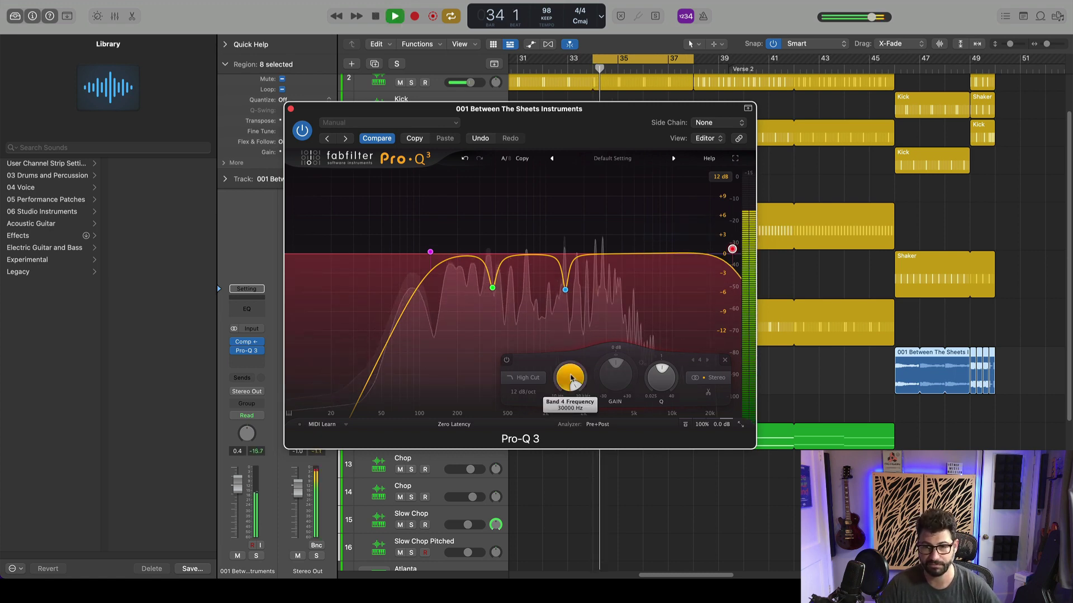
pyautogui.moveTo(568, 383); pyautogui.dragTo(543, 434)
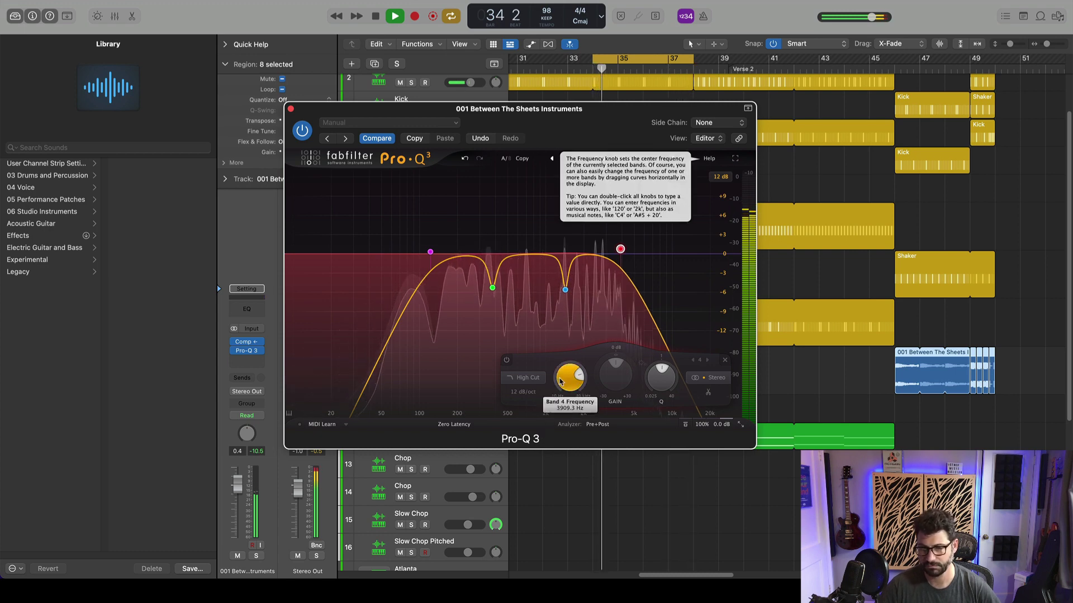
pyautogui.moveTo(560, 382)
pyautogui.mouseDown()
pyautogui.moveTo(564, 370)
pyautogui.moveTo(551, 390)
pyautogui.mouseUp()
pyautogui.press('space')
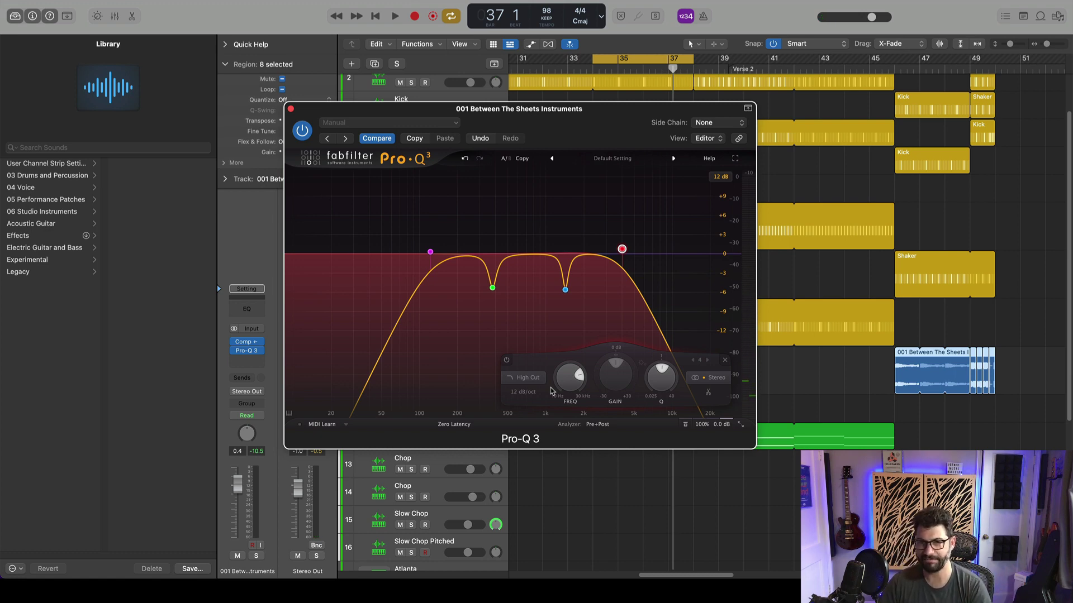
# - Lower the high cut to 3963.6 Hz and A/B it bypassed and active during playback
pyautogui.click(507, 361)
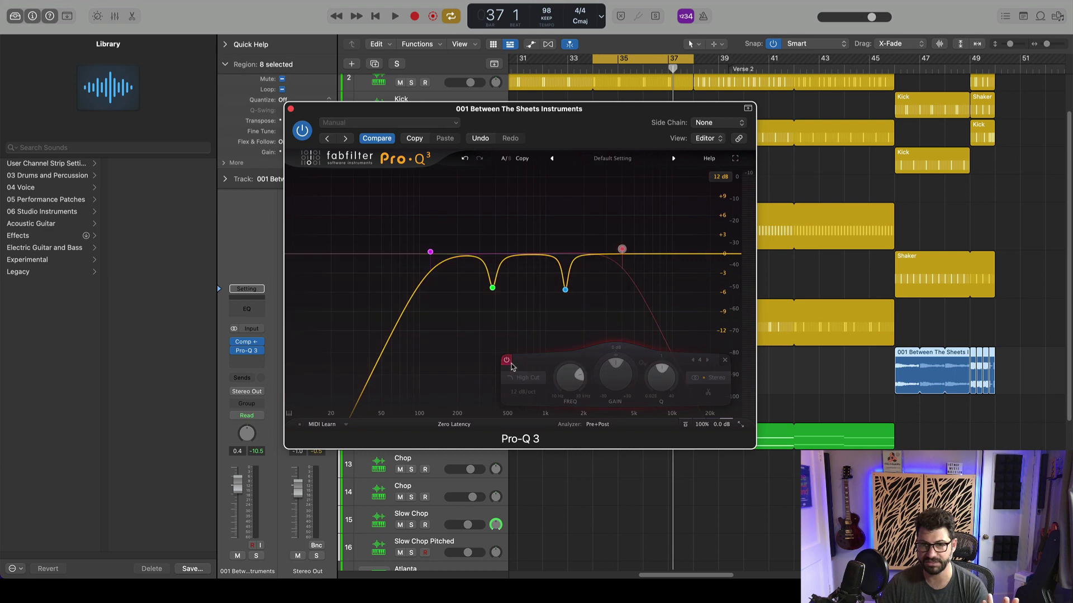
pyautogui.click(510, 362)
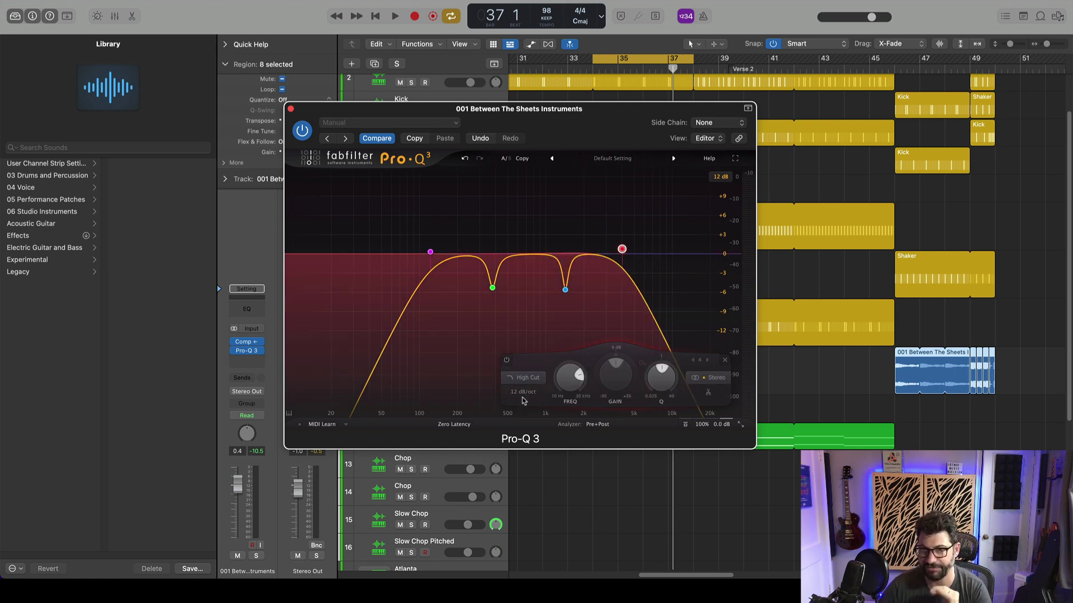
pyautogui.moveTo(571, 378)
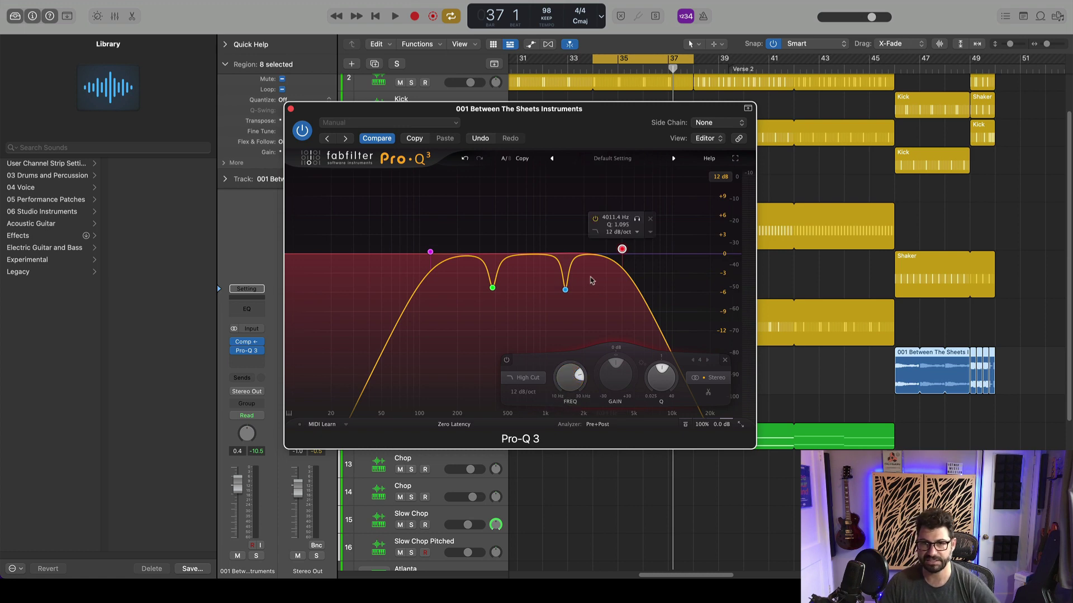
pyautogui.scroll(-1, 571, 379)
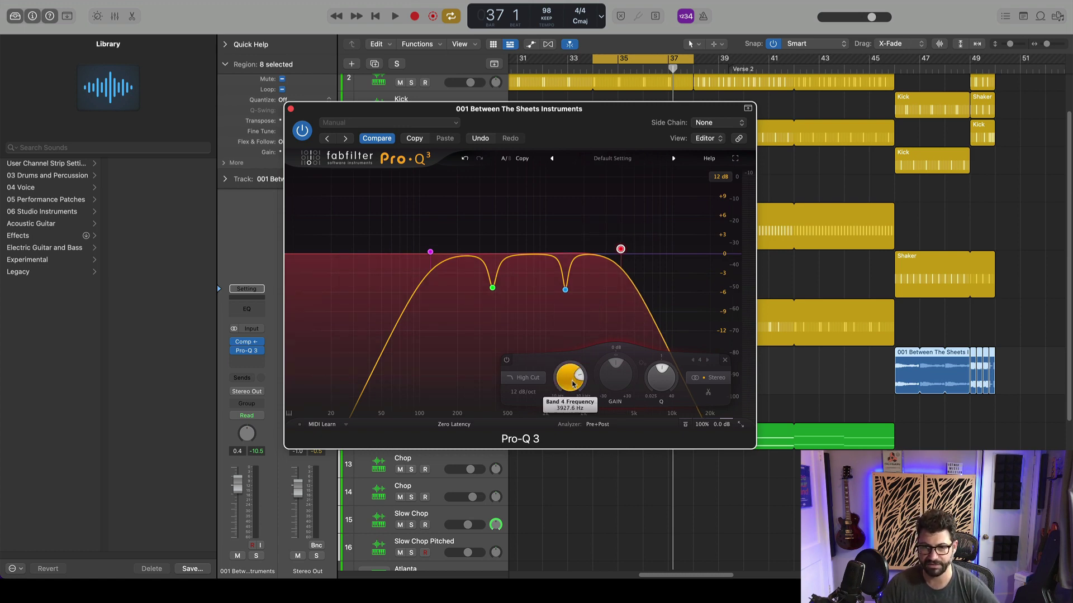
pyautogui.press('space')
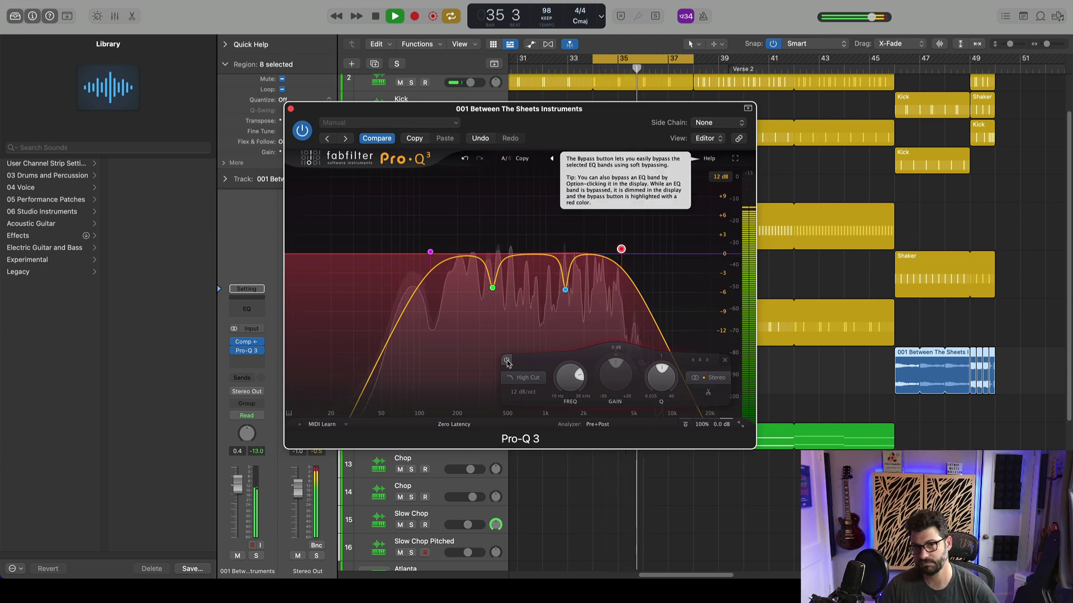
pyautogui.click(506, 360)
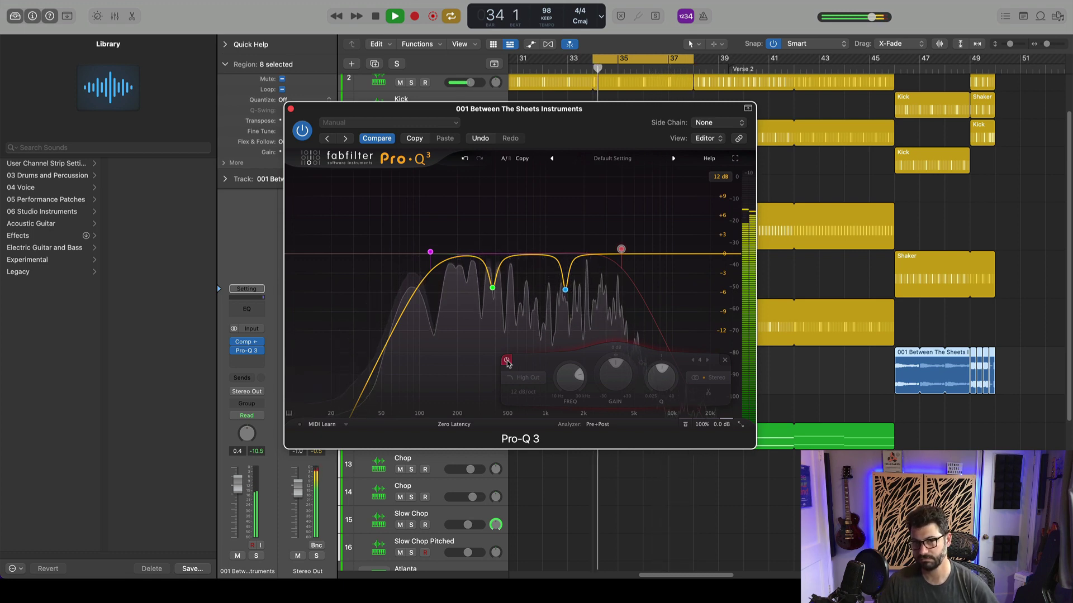
pyautogui.click(507, 360)
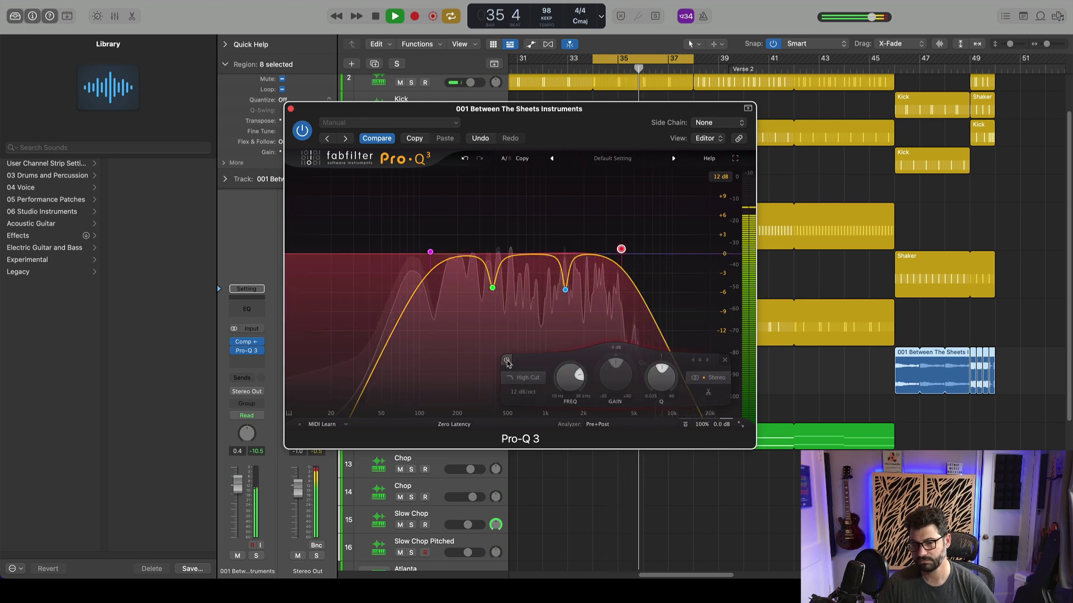
pyautogui.press('space')
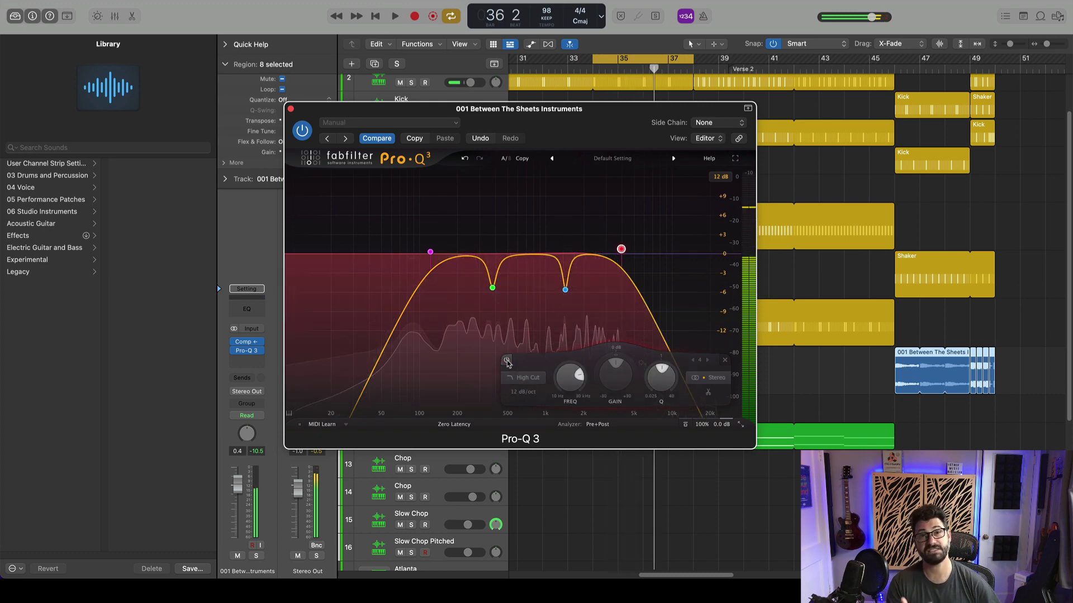